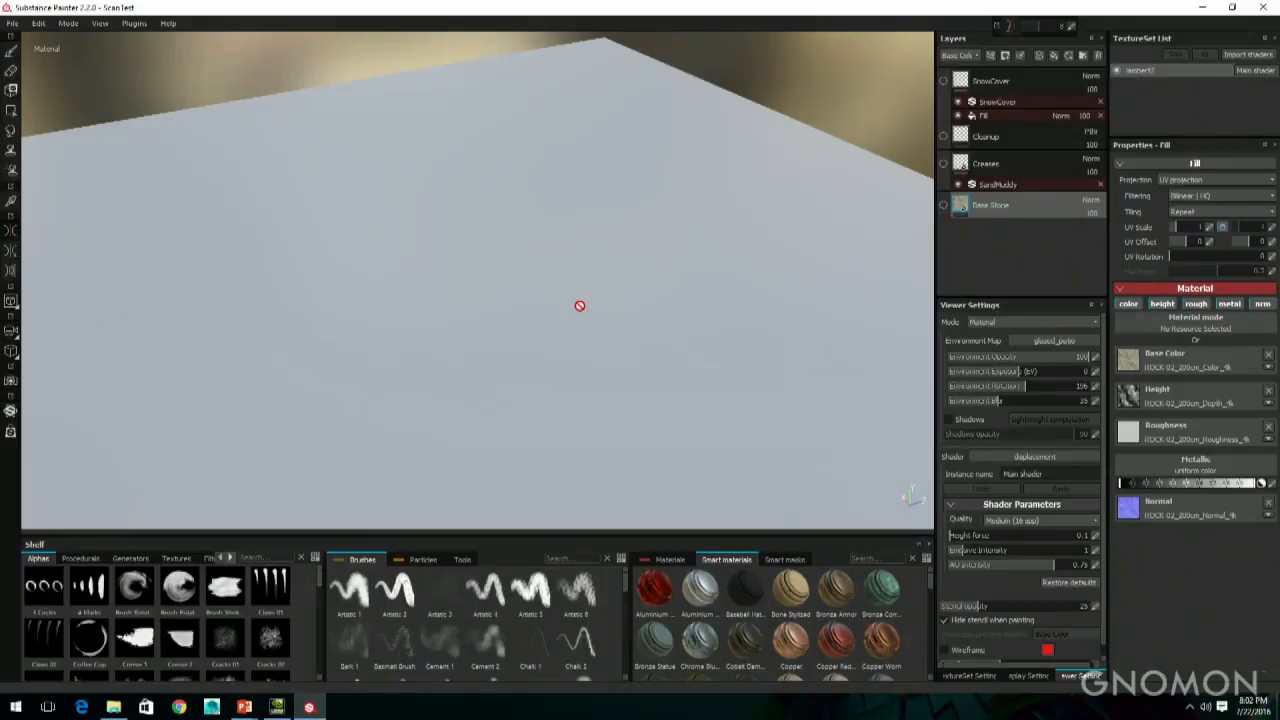
Step: Show the Base Stone rock layer and cycle through its texture channels before returning to the full material
left_click(943, 205)
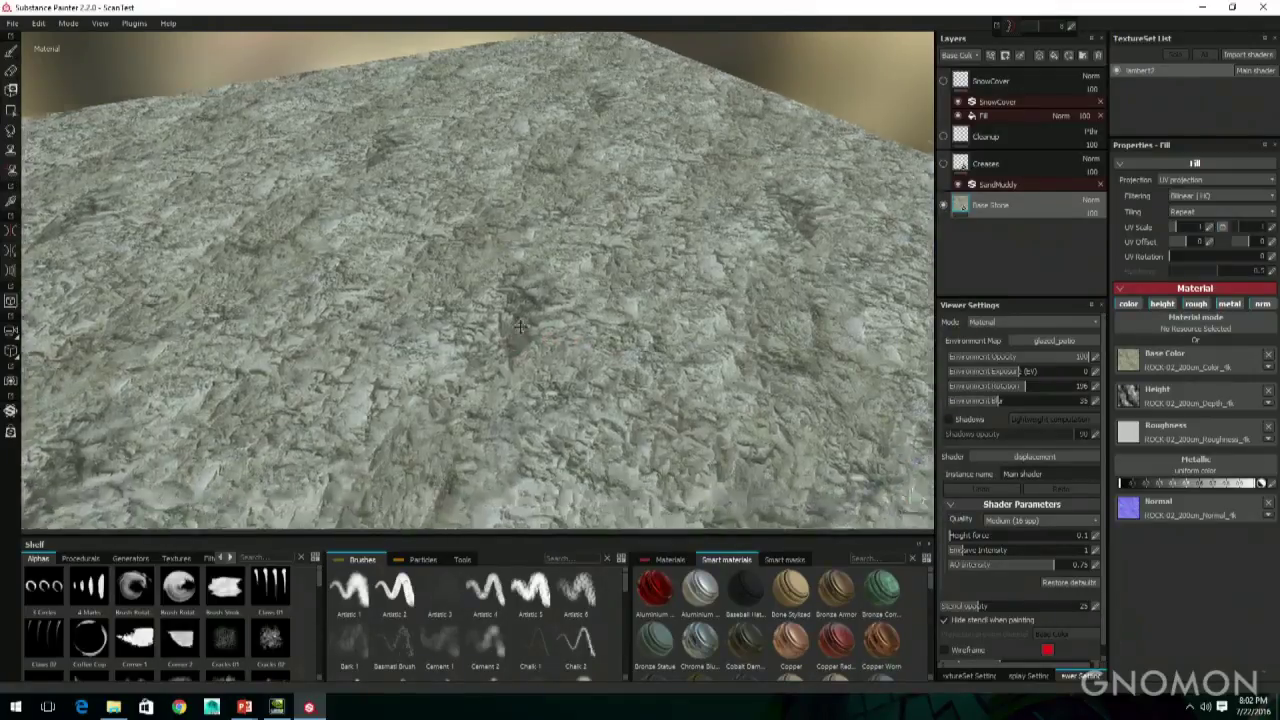
mouse_move(543, 371)
left_mouse_down("alt")
mouse_move(530, 300)
mouse_move(371, 328)
mouse_move(514, 263)
left_mouse_up("alt")
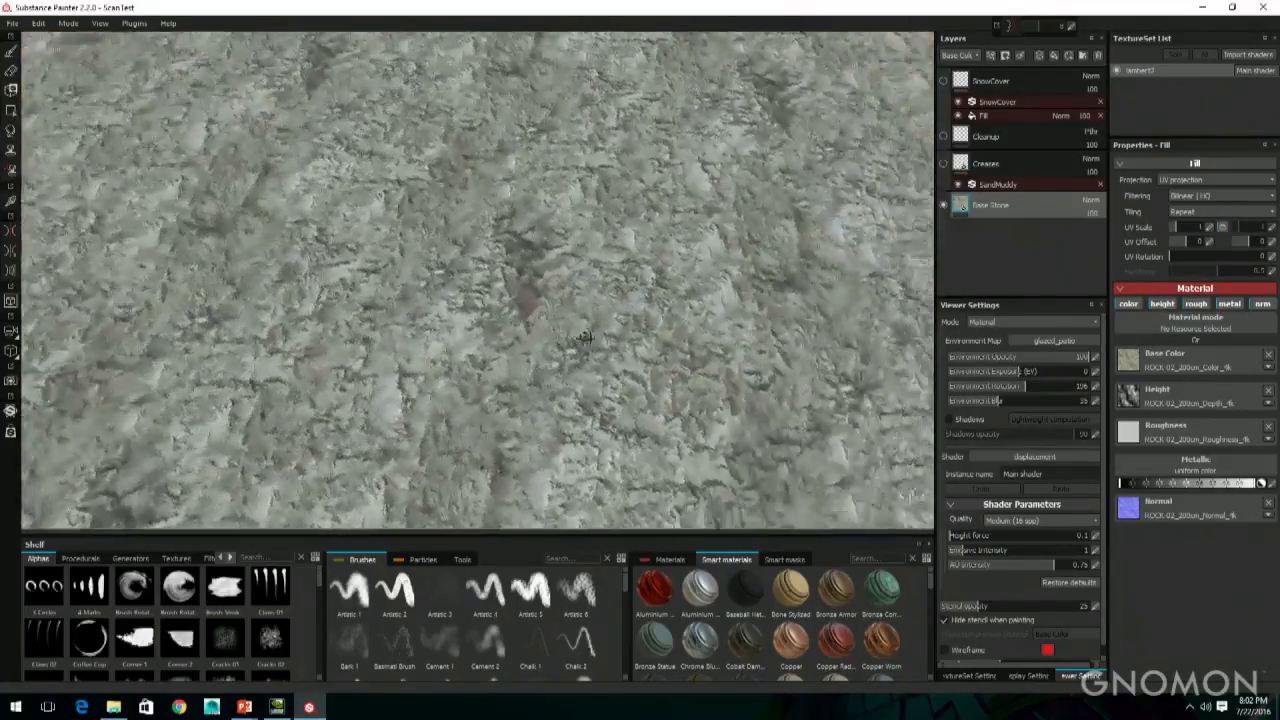
mouse_move(514, 263)
right_mouse_down("alt")
mouse_move(478, 365)
mouse_move(586, 357)
mouse_move(584, 341)
right_mouse_up("alt")
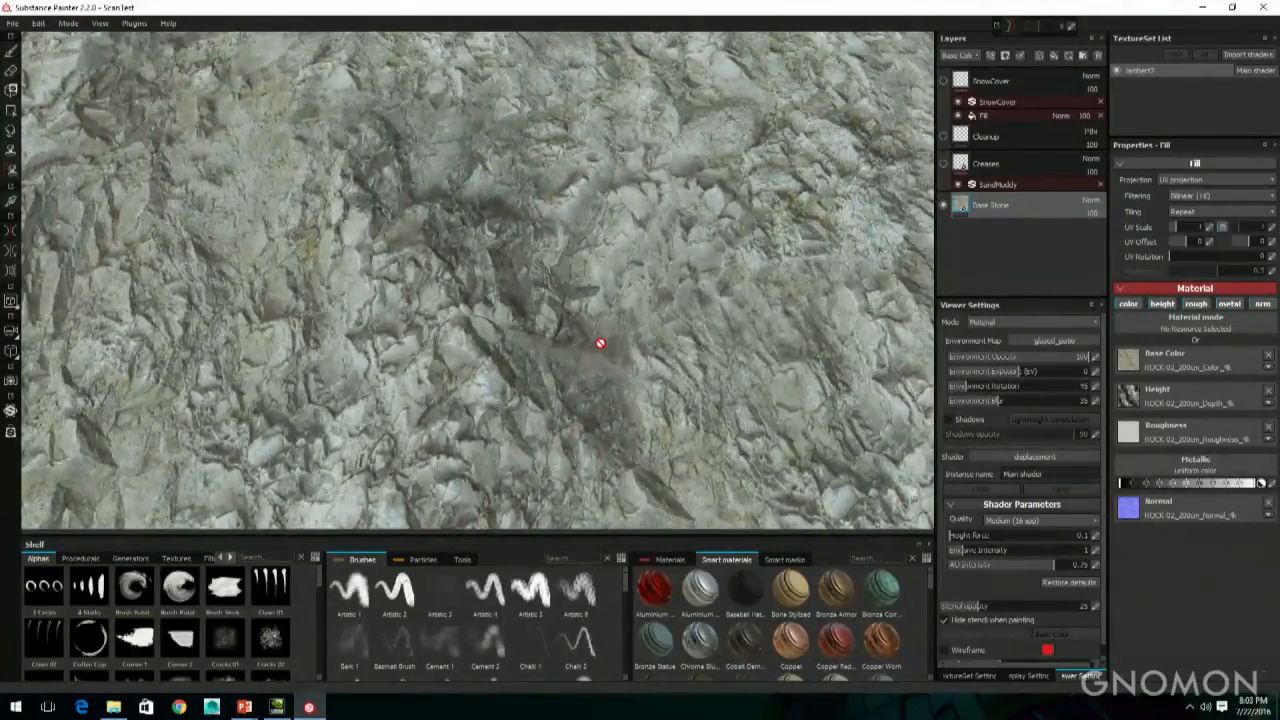
key("c")
key("c")
key("c")
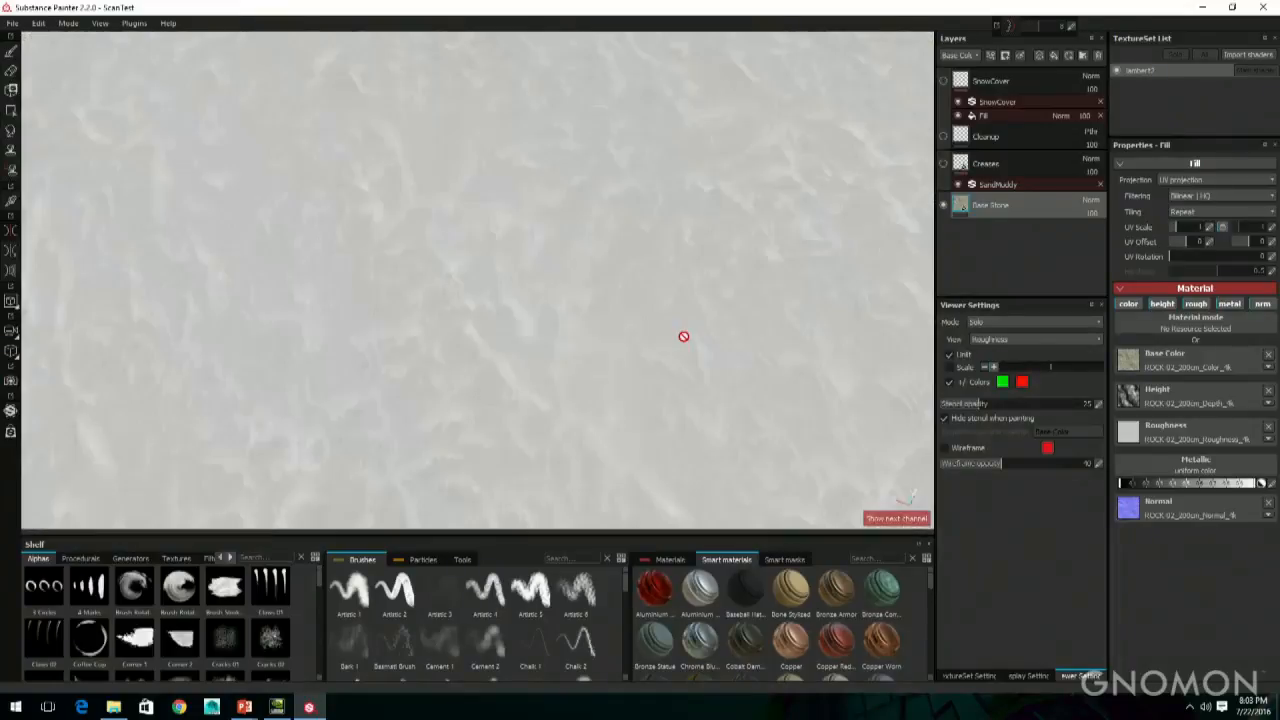
key("c")
key("c")
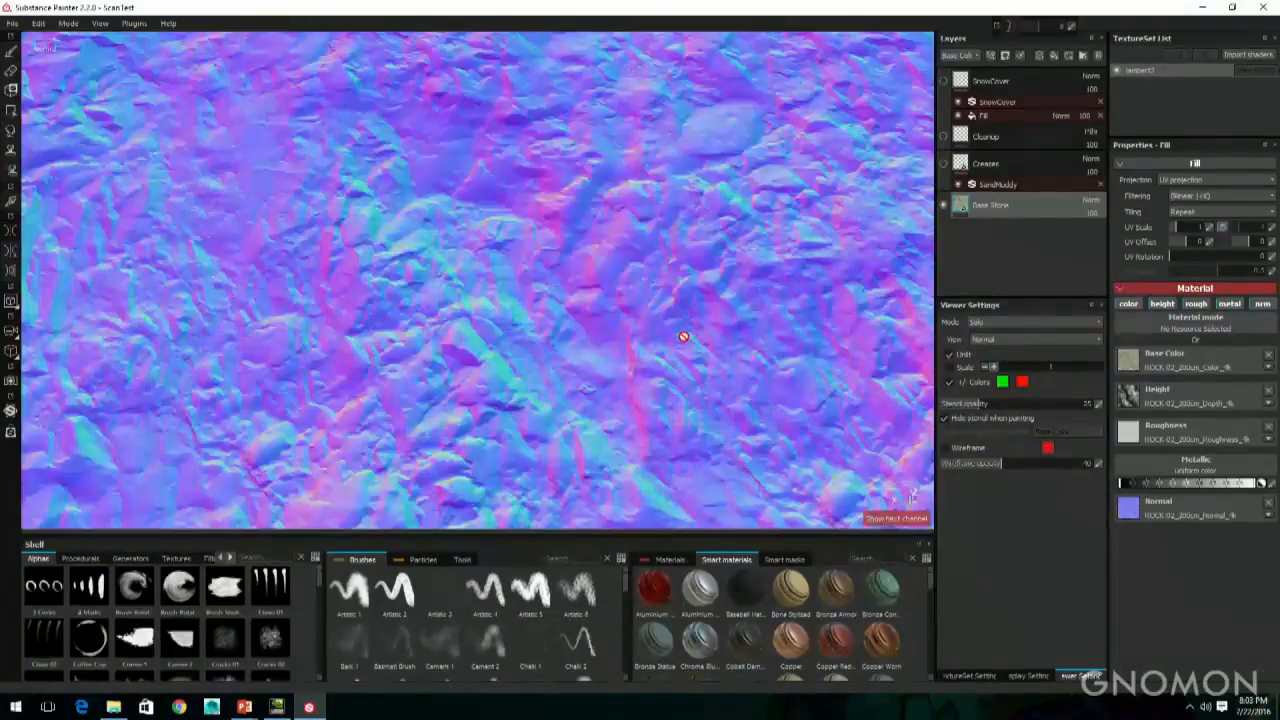
key("m")
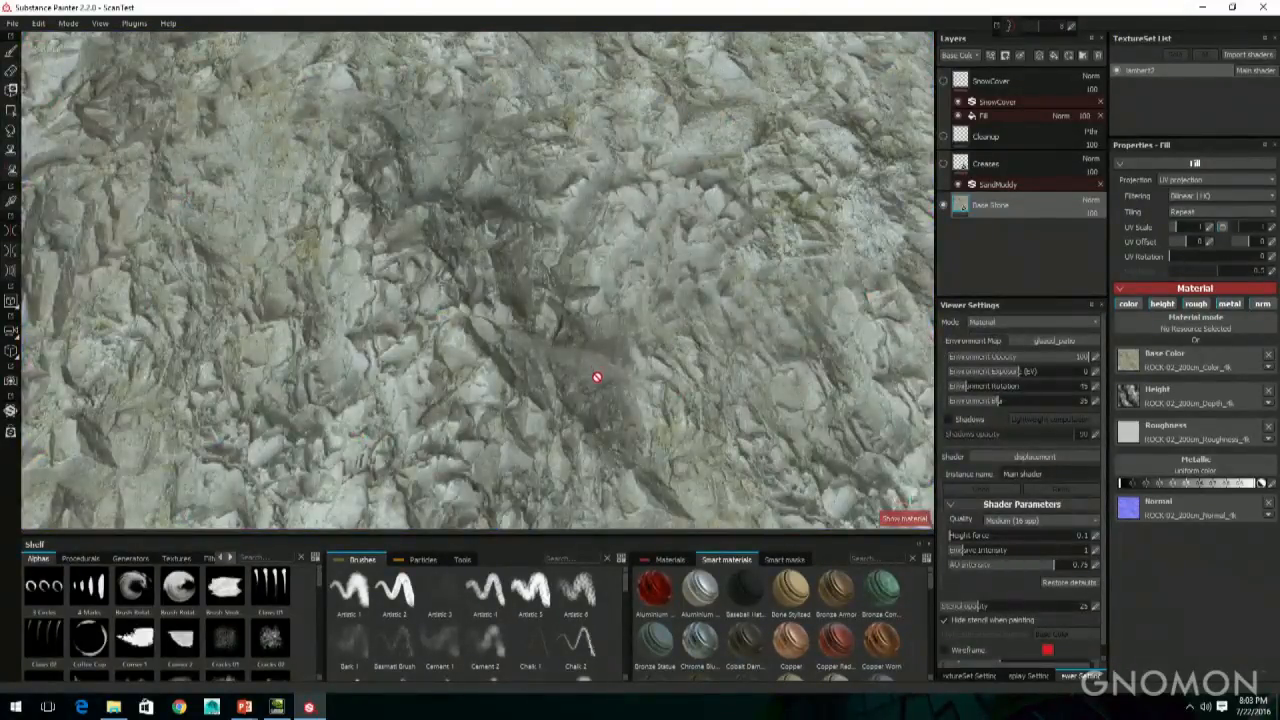
Step: Rotate the environment lighting across the rock surface from a tilted view
left_click_drag(597, 372, 579, 366, "alt")
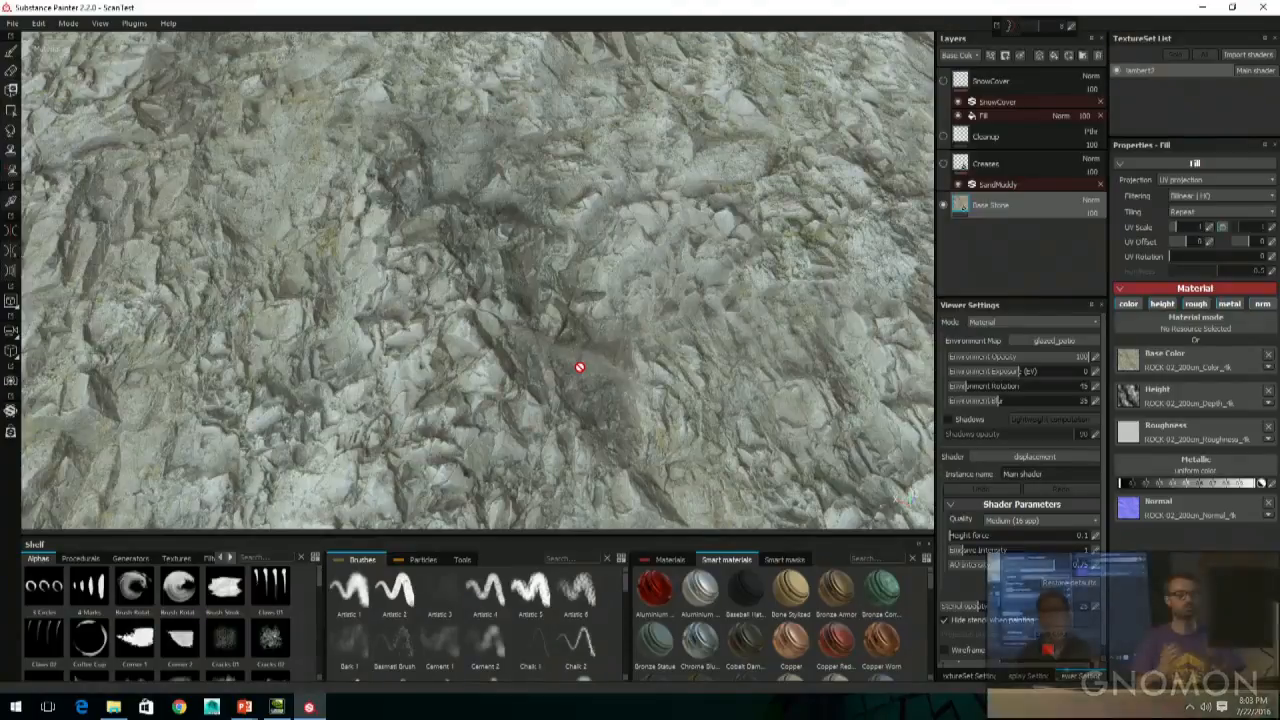
right_click_drag(534, 383, 536, 385, "shift")
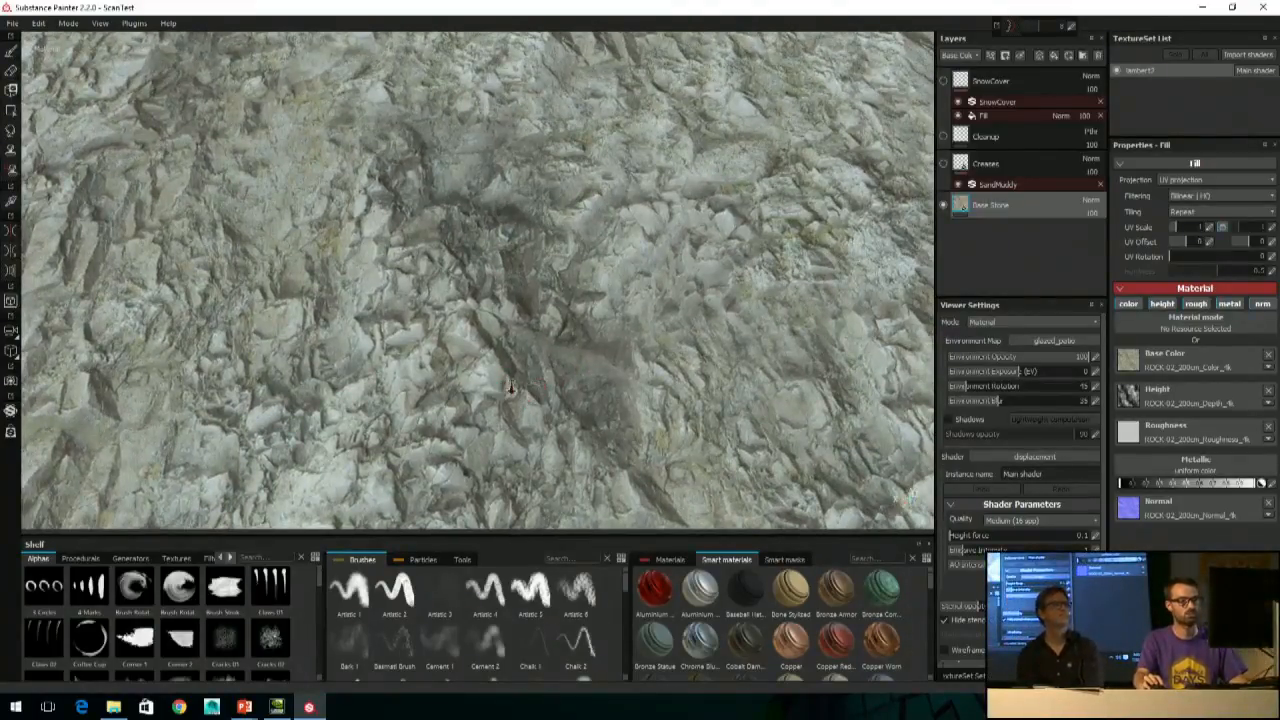
mouse_move(526, 409)
right_mouse_down("shift")
mouse_move(549, 321)
mouse_move(547, 377)
right_mouse_up("shift")
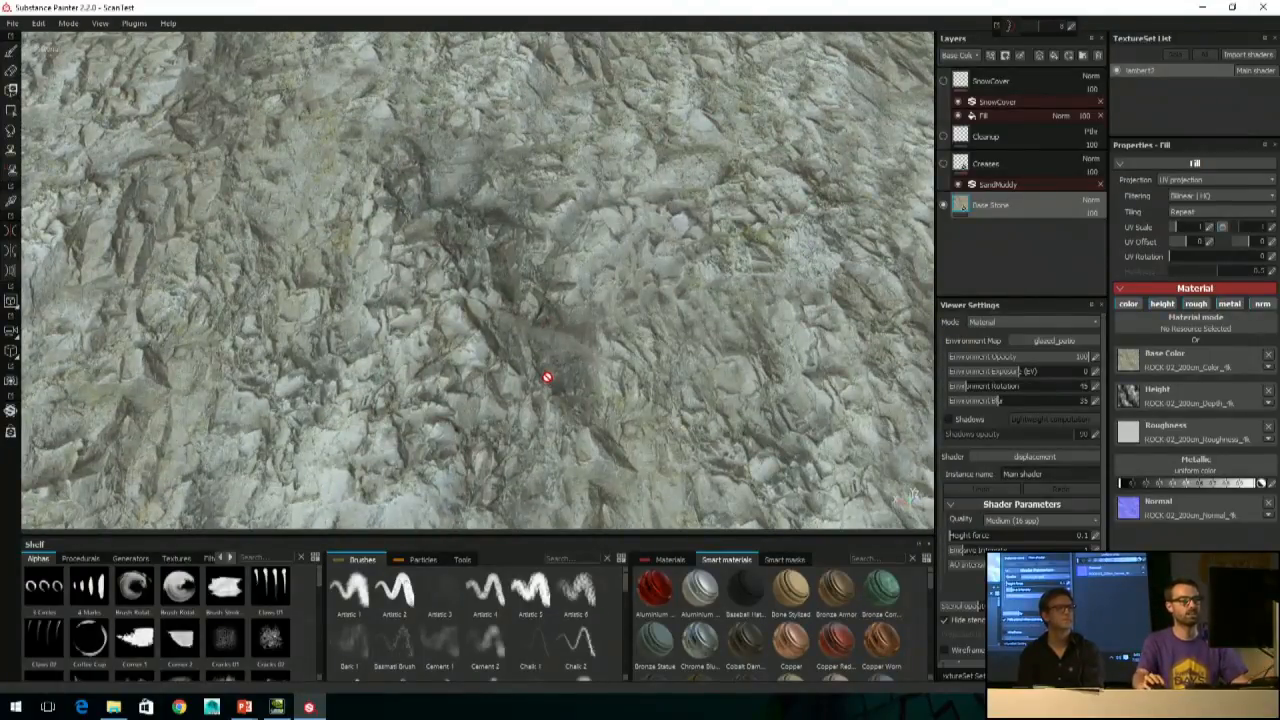
right_click_drag(547, 377, 537, 333, "shift")
scroll(537, 333, "down", 5)
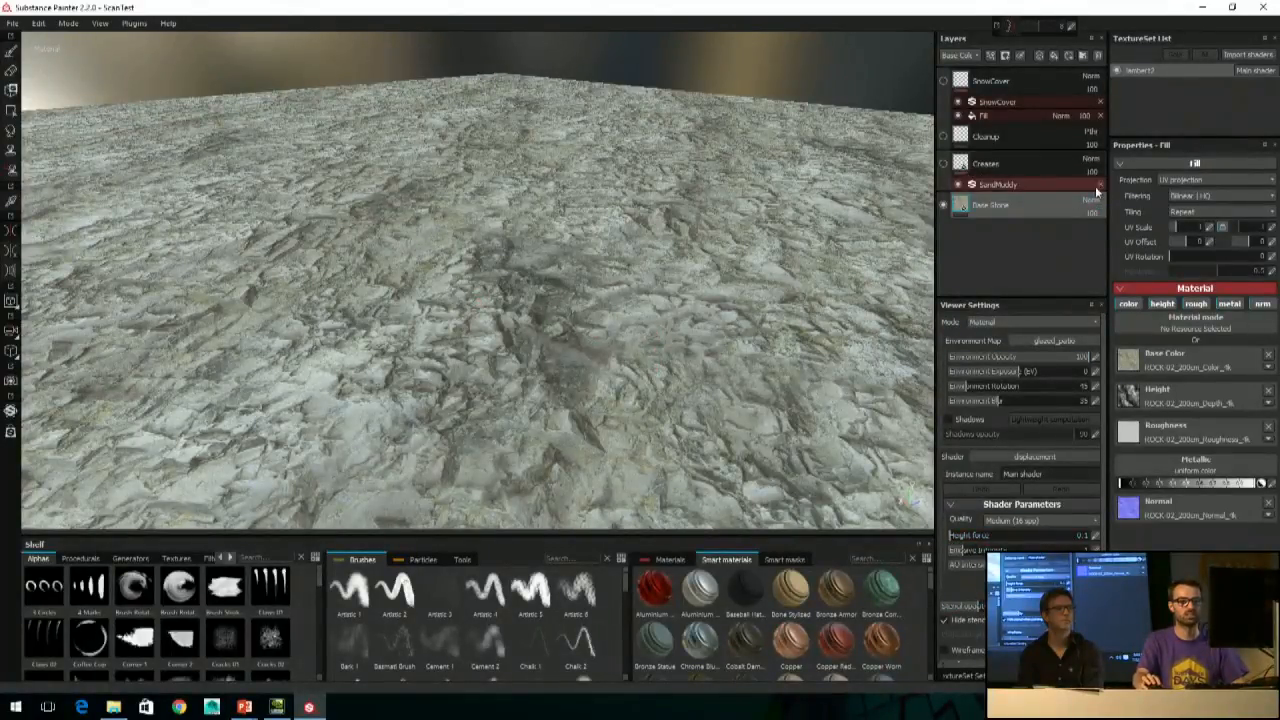
Step: Switch the Layers panel to the Height channel and raise Base Stone's height opacity to about 83
left_click(965, 56)
left_click(962, 66)
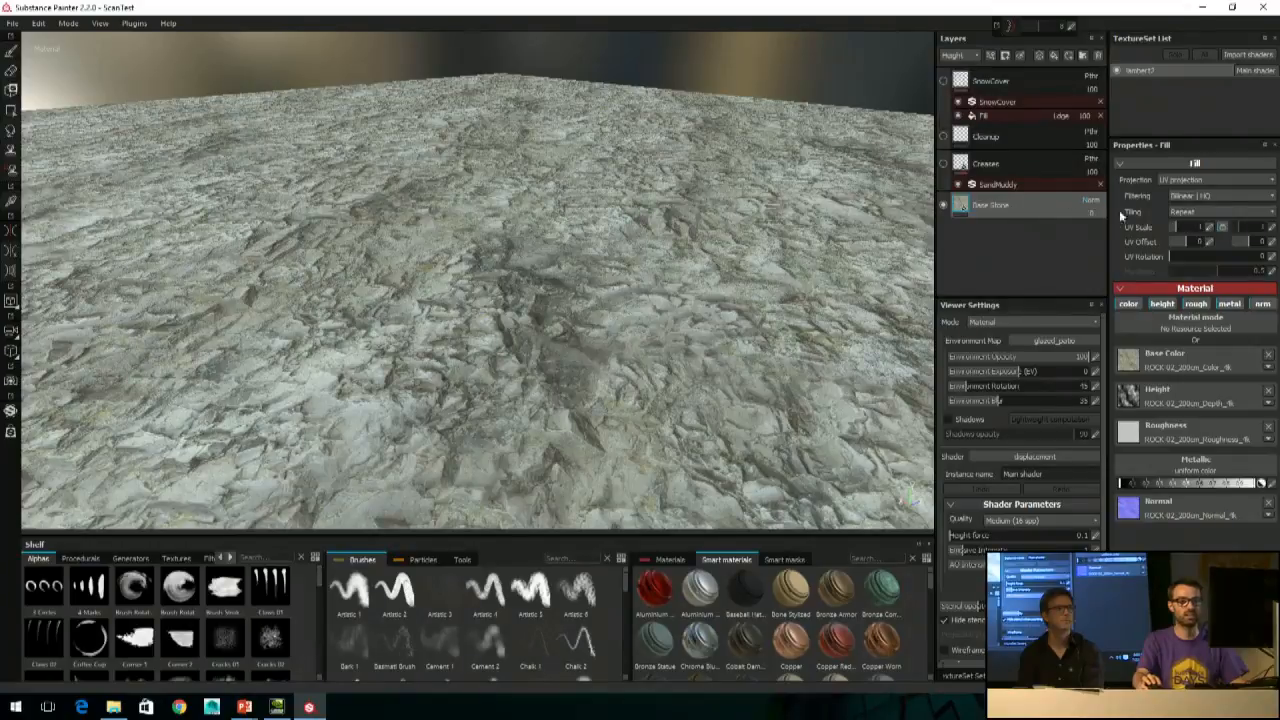
left_click_drag(1094, 213, 1113, 230)
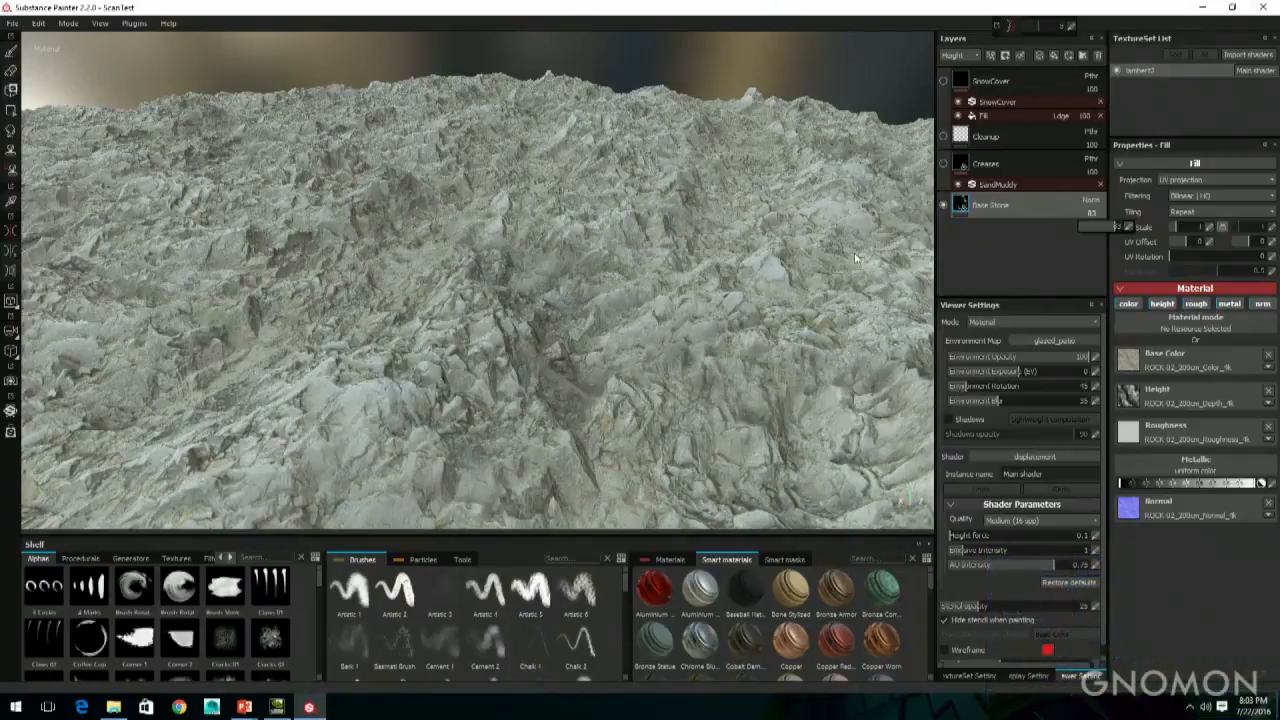
mouse_move(467, 361)
left_mouse_down("alt")
mouse_move(536, 514)
mouse_move(506, 352)
left_mouse_up("alt")
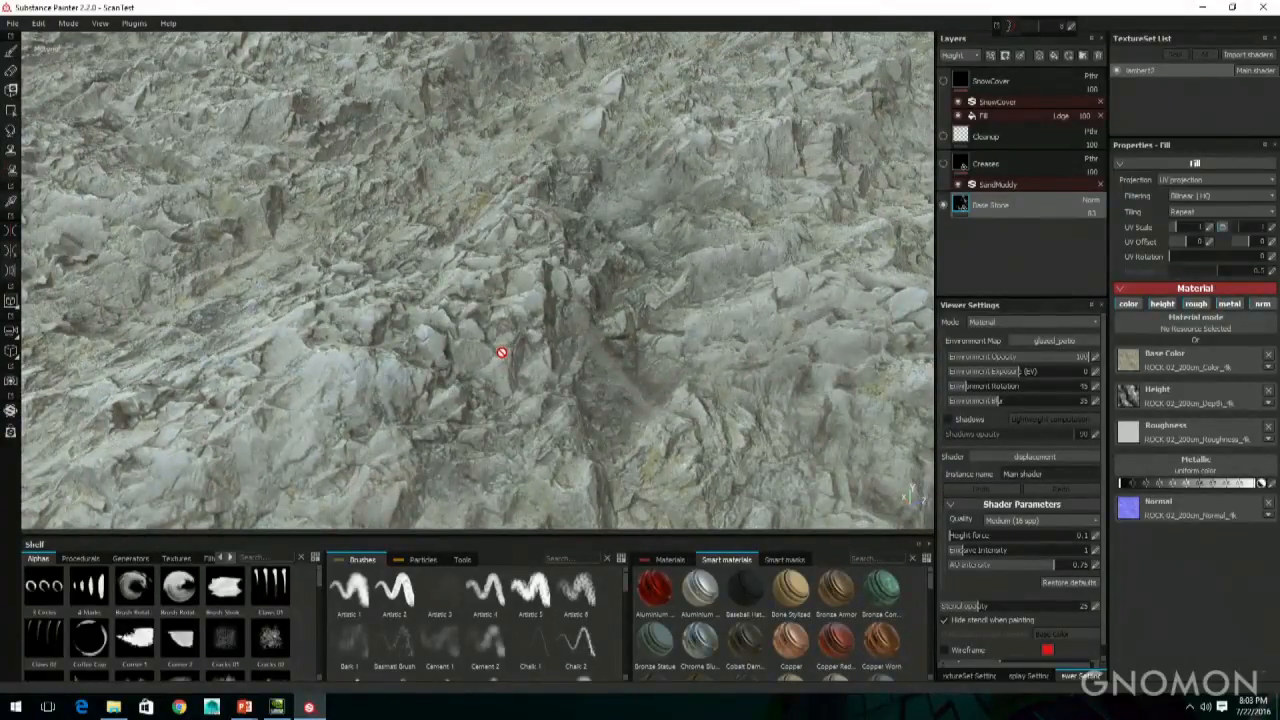
mouse_move(506, 353)
left_mouse_down("alt")
mouse_move(509, 301)
mouse_move(529, 289)
mouse_move(590, 303)
left_mouse_up("alt")
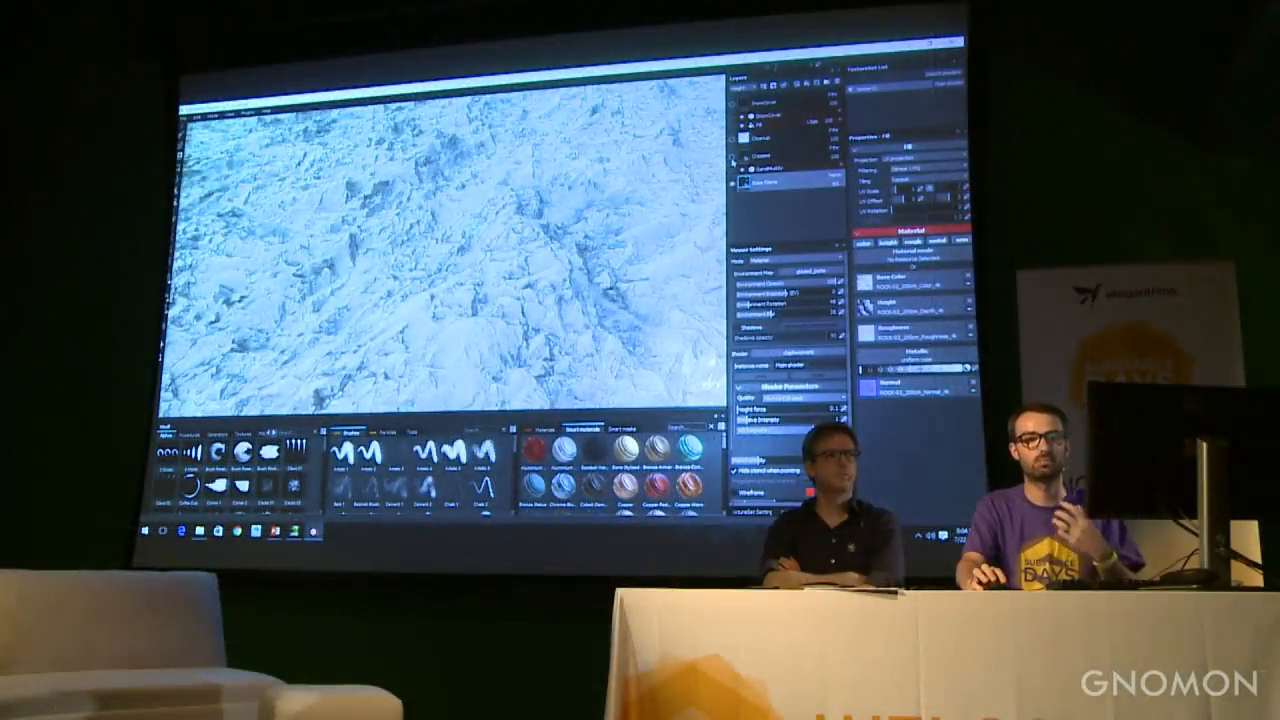
Step: Show the Creases layer, select its SandMuddy filter and lower the mud's height position
left_click(733, 157)
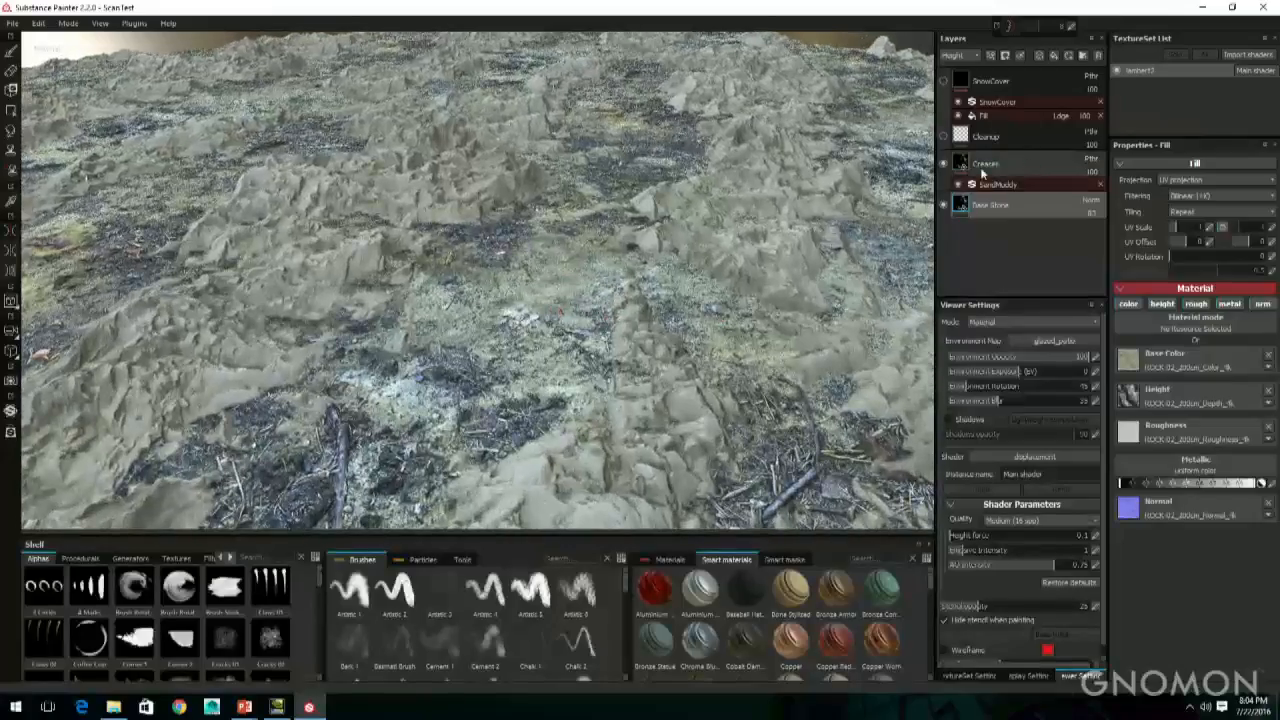
left_click(943, 165)
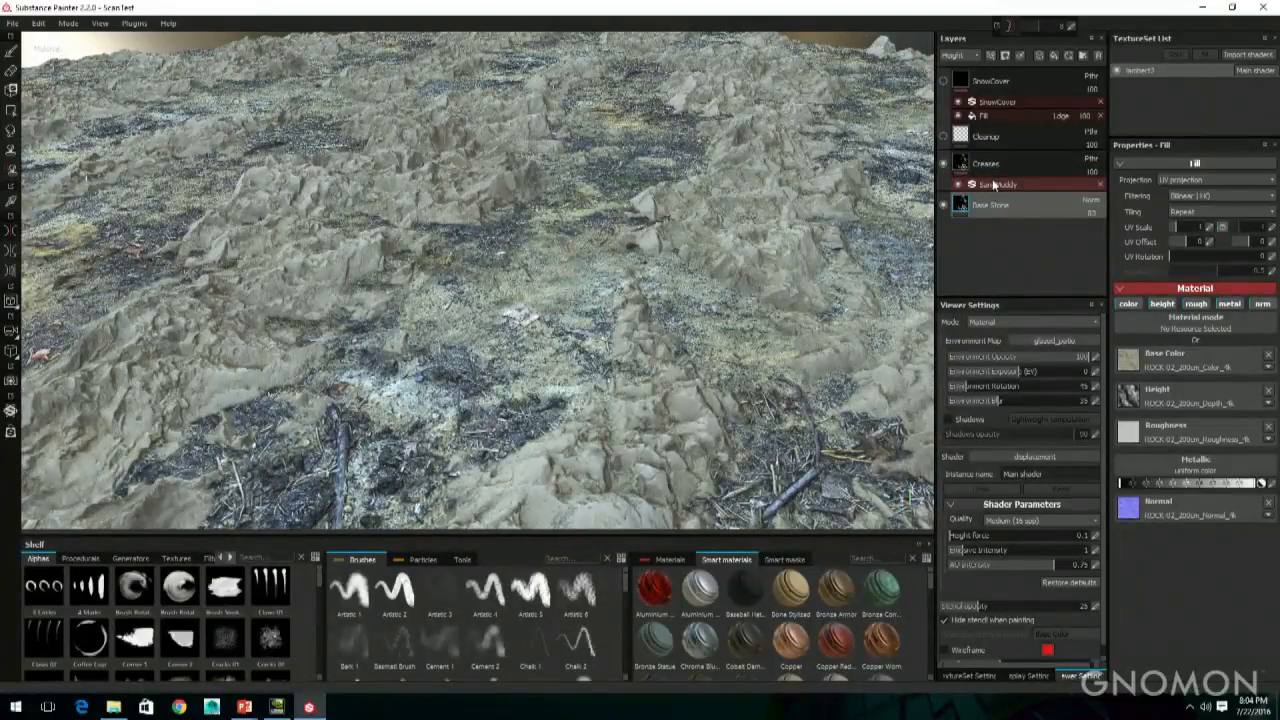
left_click(993, 184)
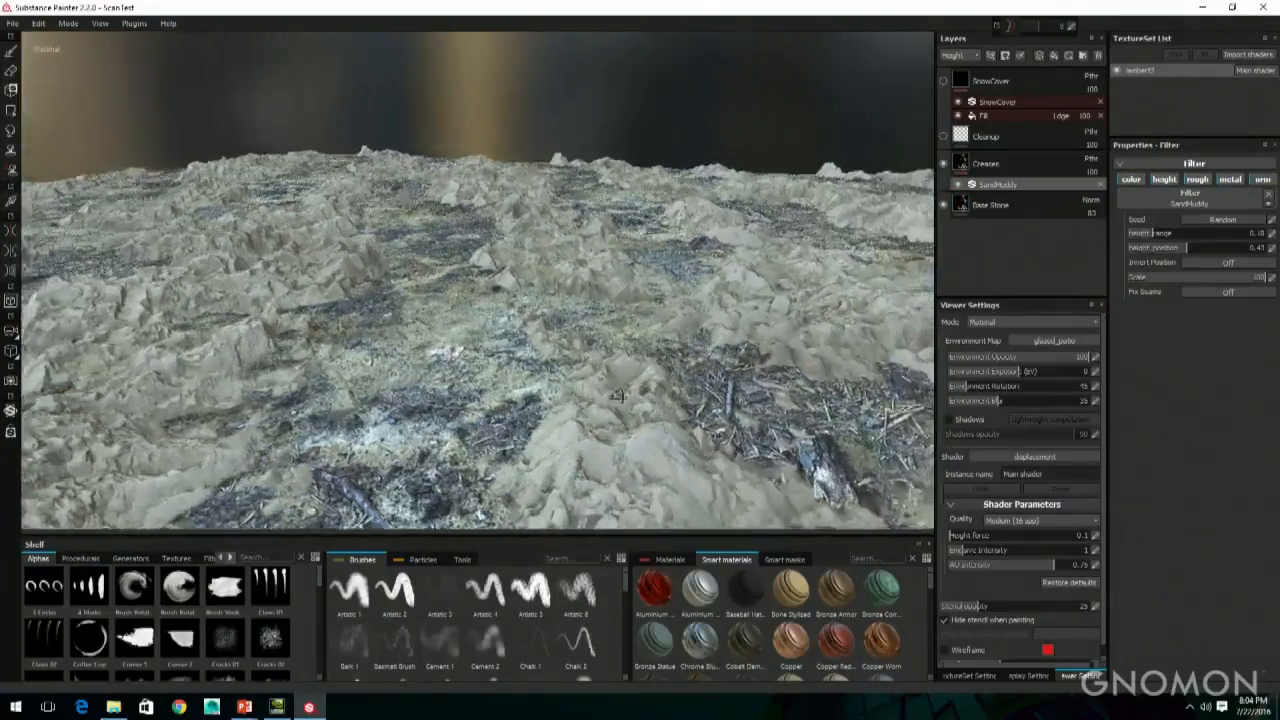
left_click_drag(571, 400, 523, 418, "alt")
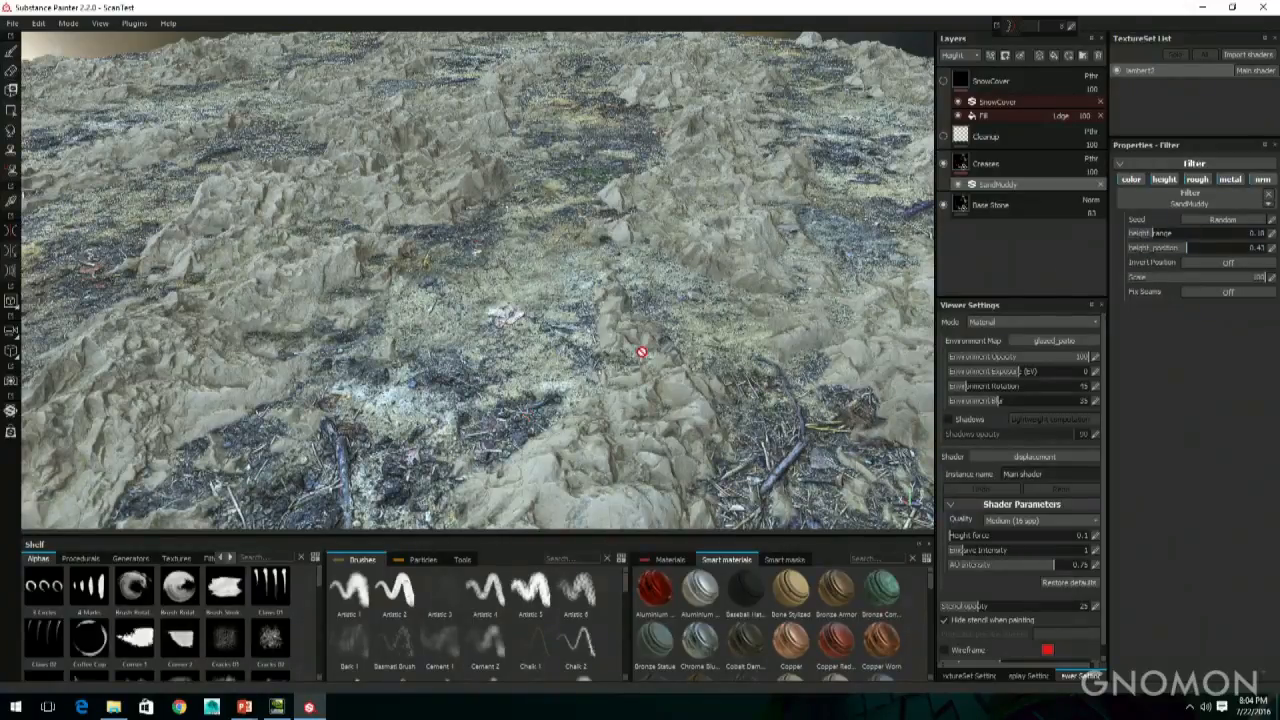
left_click_drag(640, 349, 600, 330, "alt")
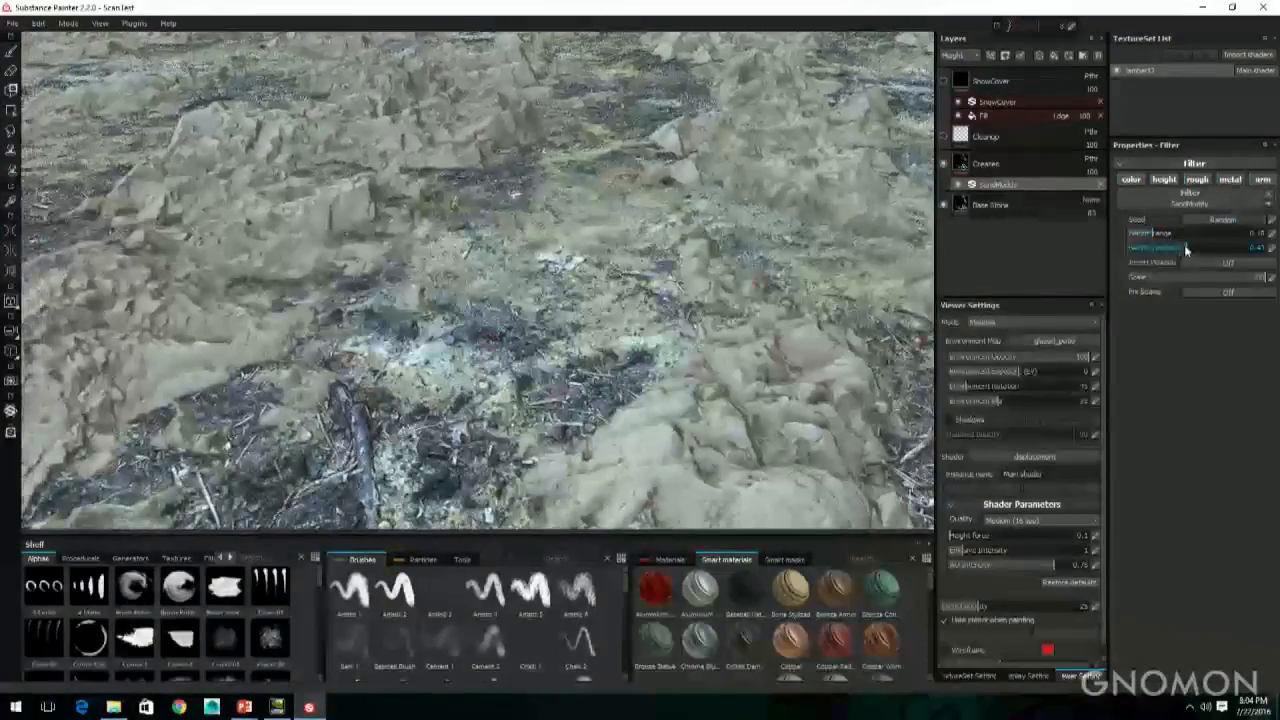
mouse_move(1187, 252)
left_mouse_down()
mouse_move(1157, 256)
mouse_move(1194, 249)
mouse_move(1172, 250)
left_mouse_up()
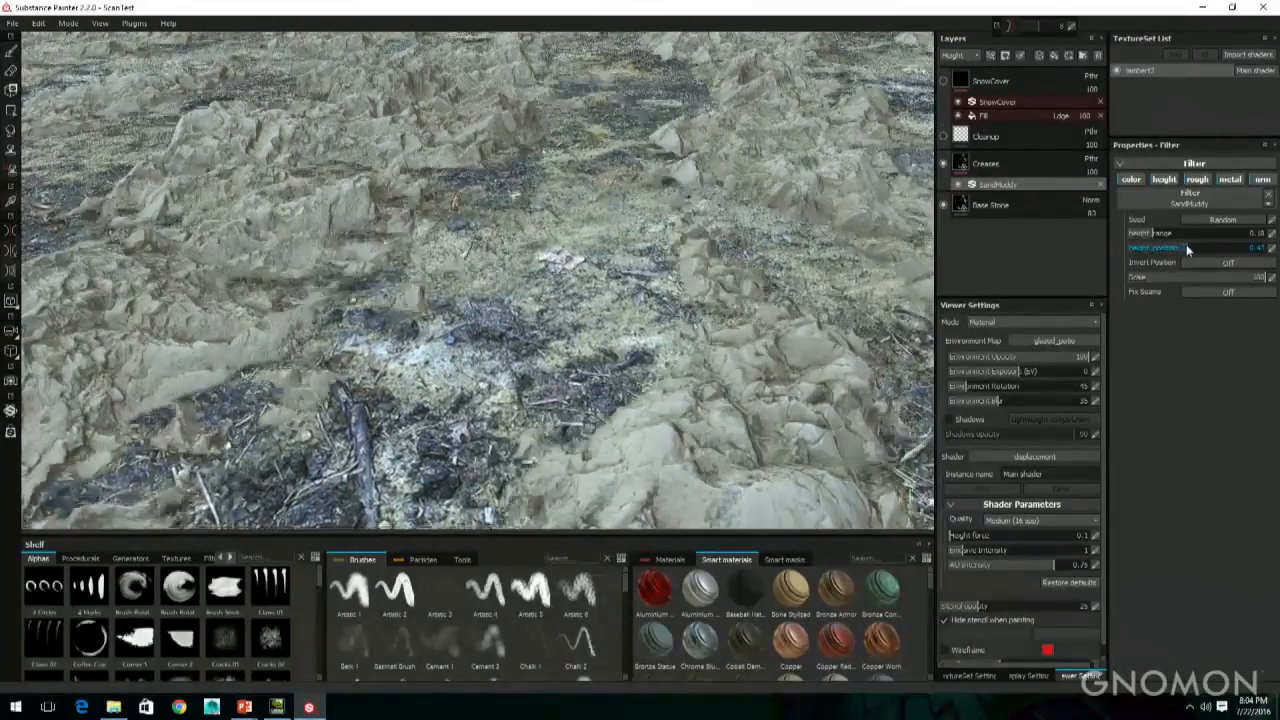
mouse_move(580, 409)
left_mouse_down("alt")
mouse_move(666, 329)
mouse_move(600, 430)
left_mouse_up("alt")
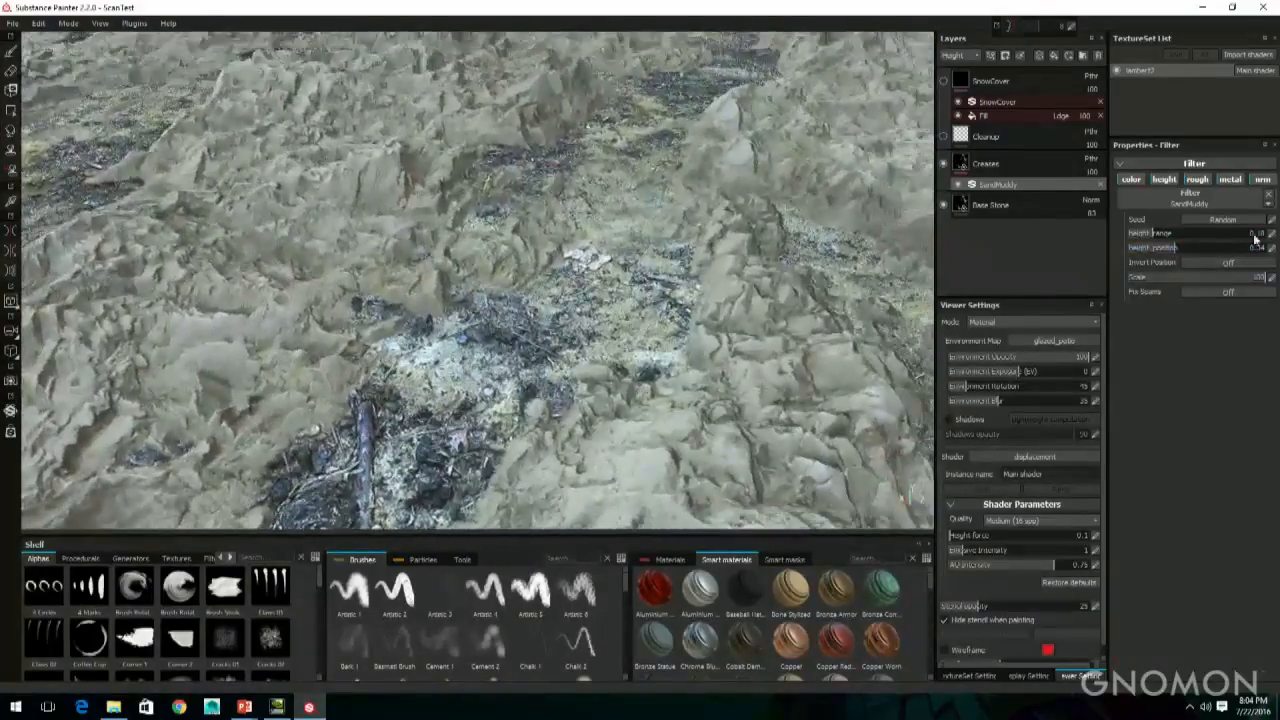
Step: Set the SandMuddy height range to 0.37 and raise its height position toward 0.4
left_click_drag(1157, 236, 1189, 237)
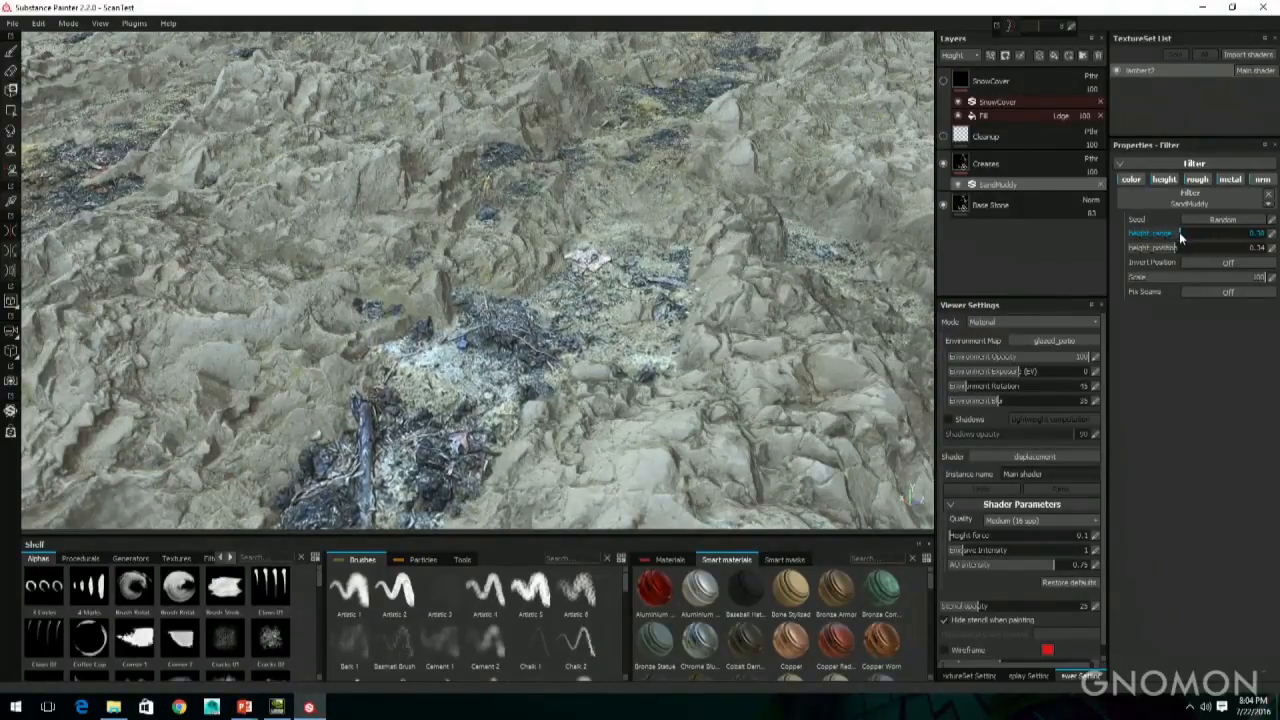
left_click_drag(1189, 237, 1180, 236)
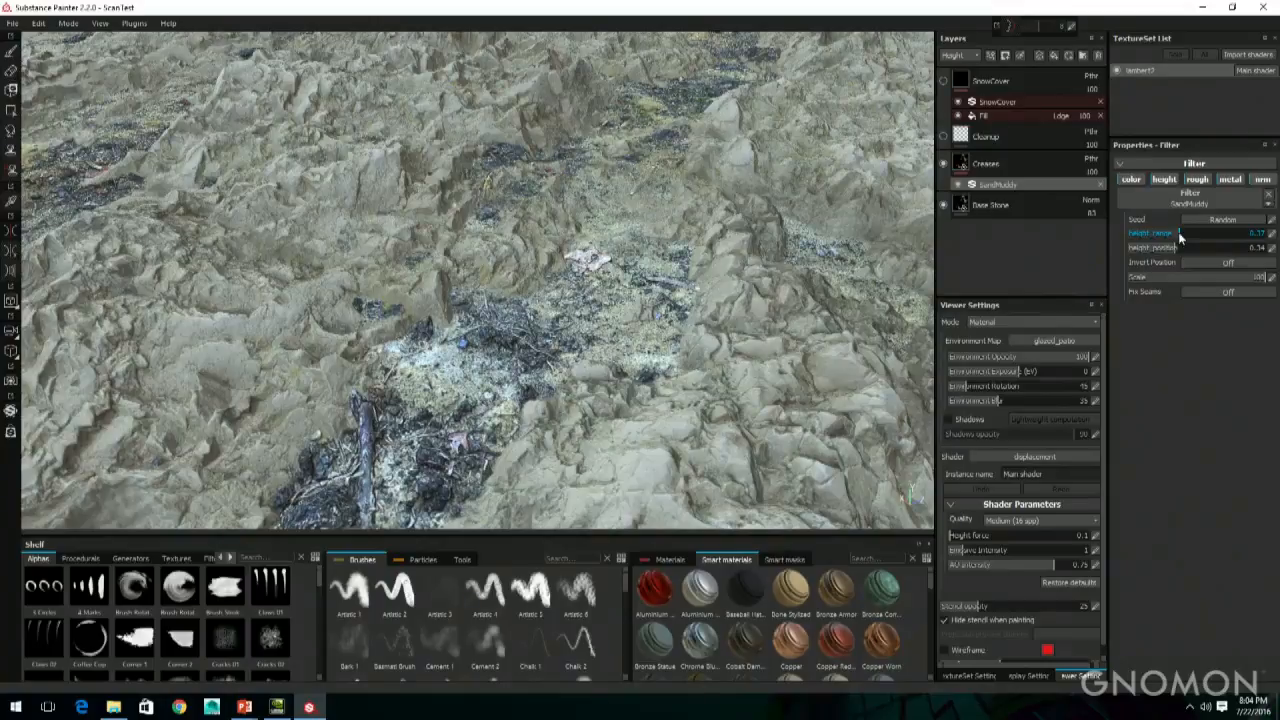
mouse_move(610, 370)
left_mouse_down("alt")
mouse_move(510, 373)
mouse_move(557, 372)
left_mouse_up("alt")
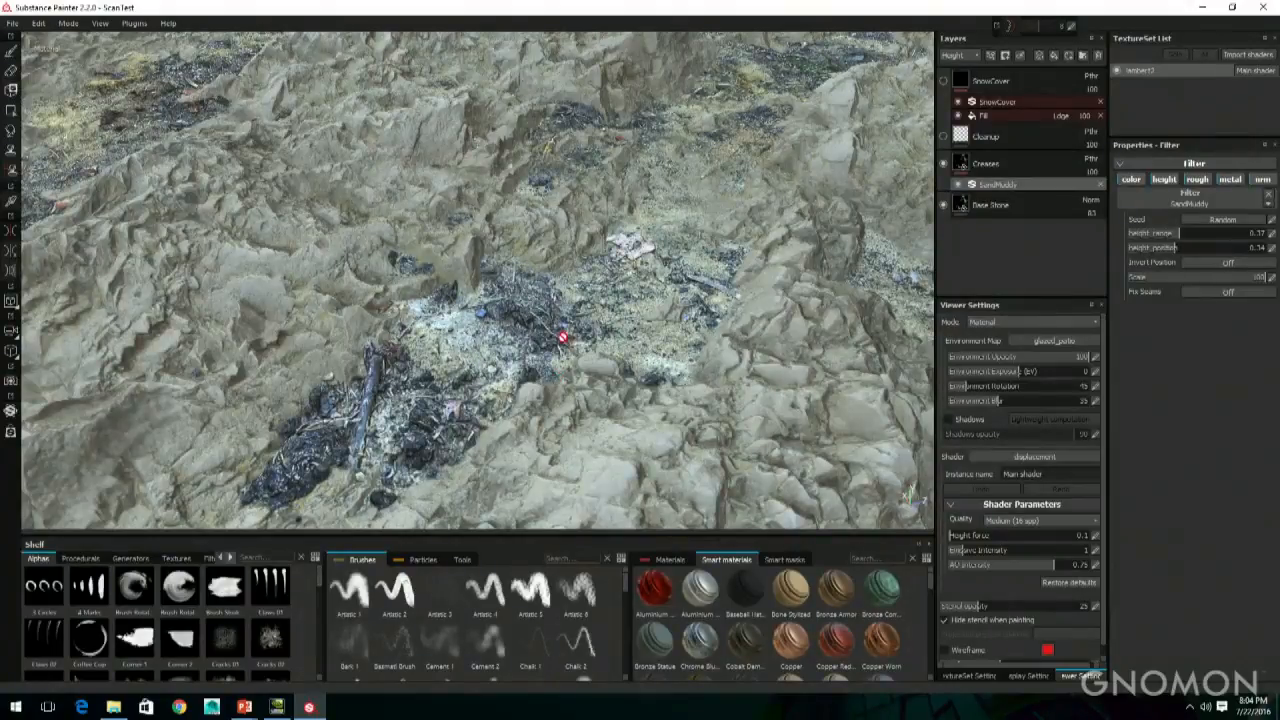
mouse_move(558, 378)
left_mouse_down("alt")
mouse_move(586, 109)
mouse_move(590, 160)
mouse_move(523, 243)
mouse_move(443, 414)
mouse_move(515, 406)
left_mouse_up("alt")
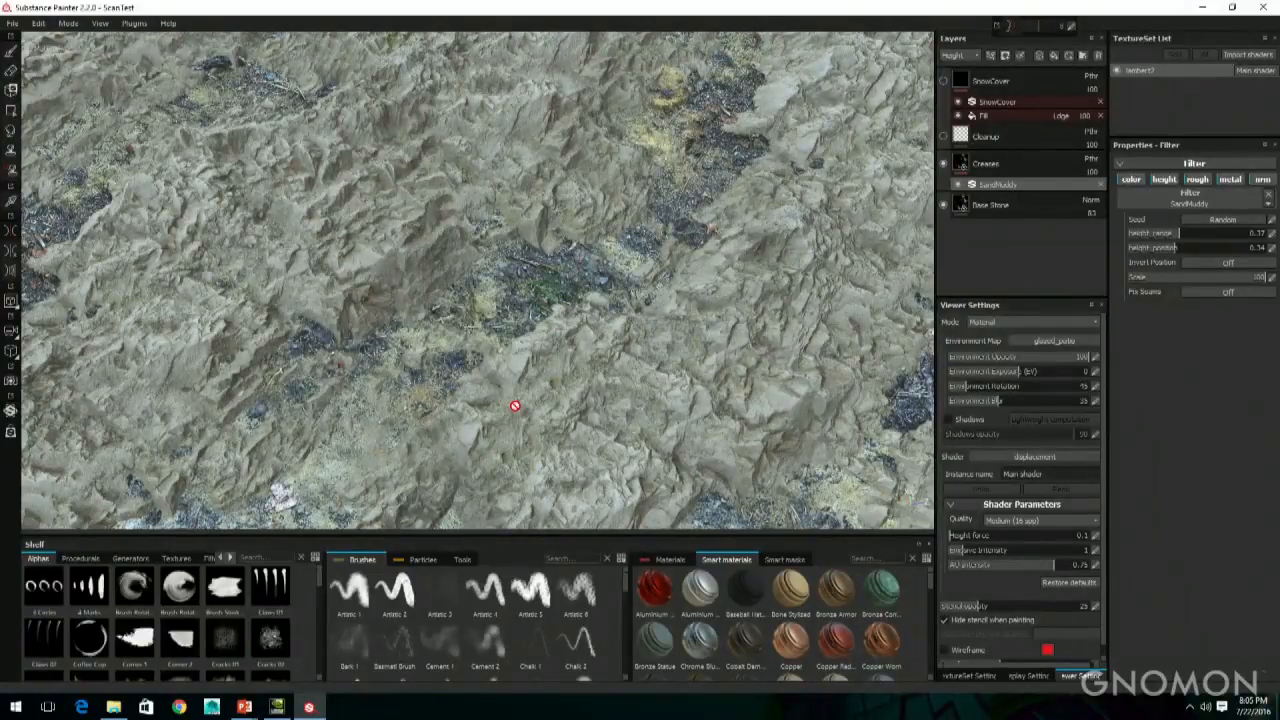
mouse_move(546, 376)
left_mouse_down("alt")
mouse_move(550, 386)
mouse_move(566, 337)
left_mouse_up("alt")
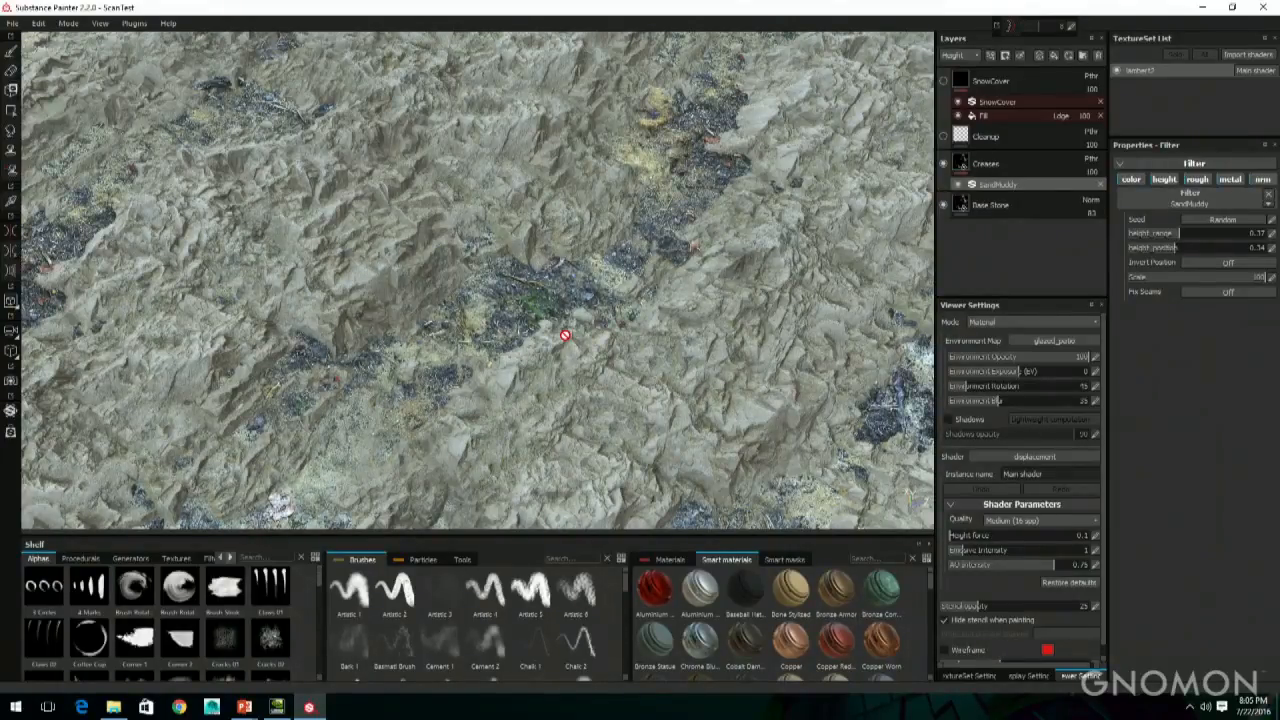
left_click_drag(586, 282, 760, 270, "alt")
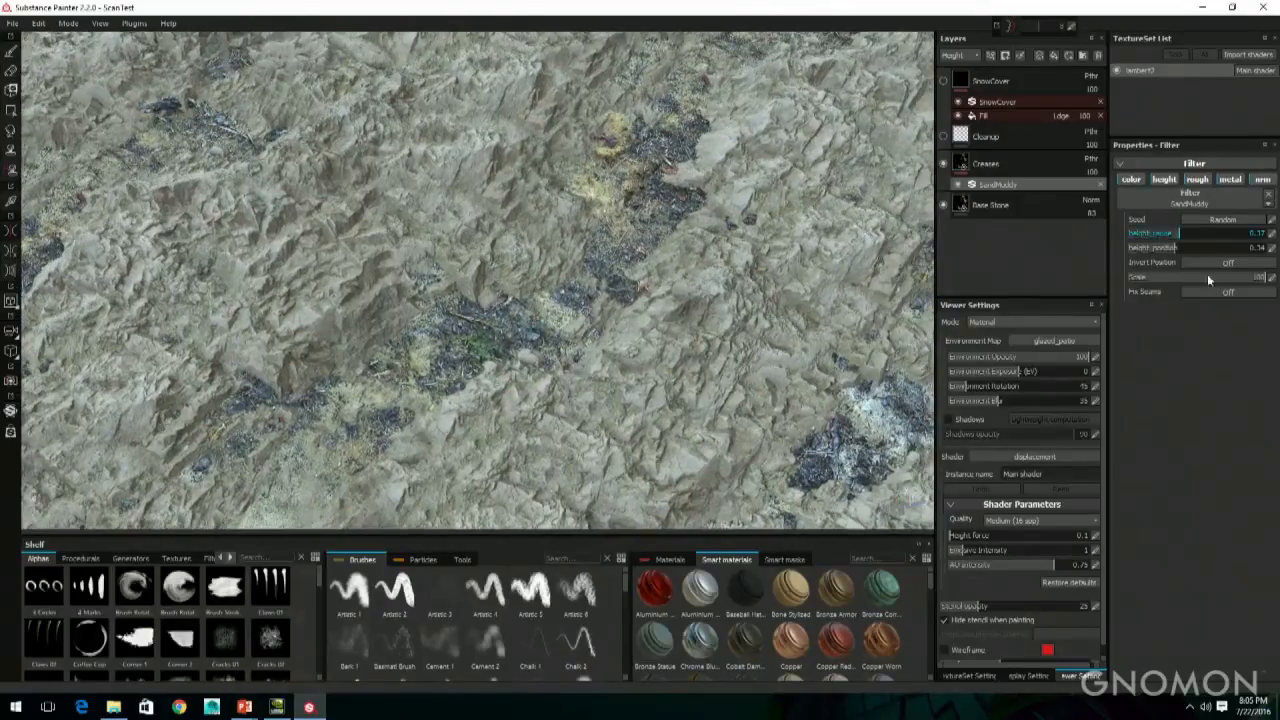
Step: Raise the SandMuddy filter's height position to 0.47
left_click(1183, 247)
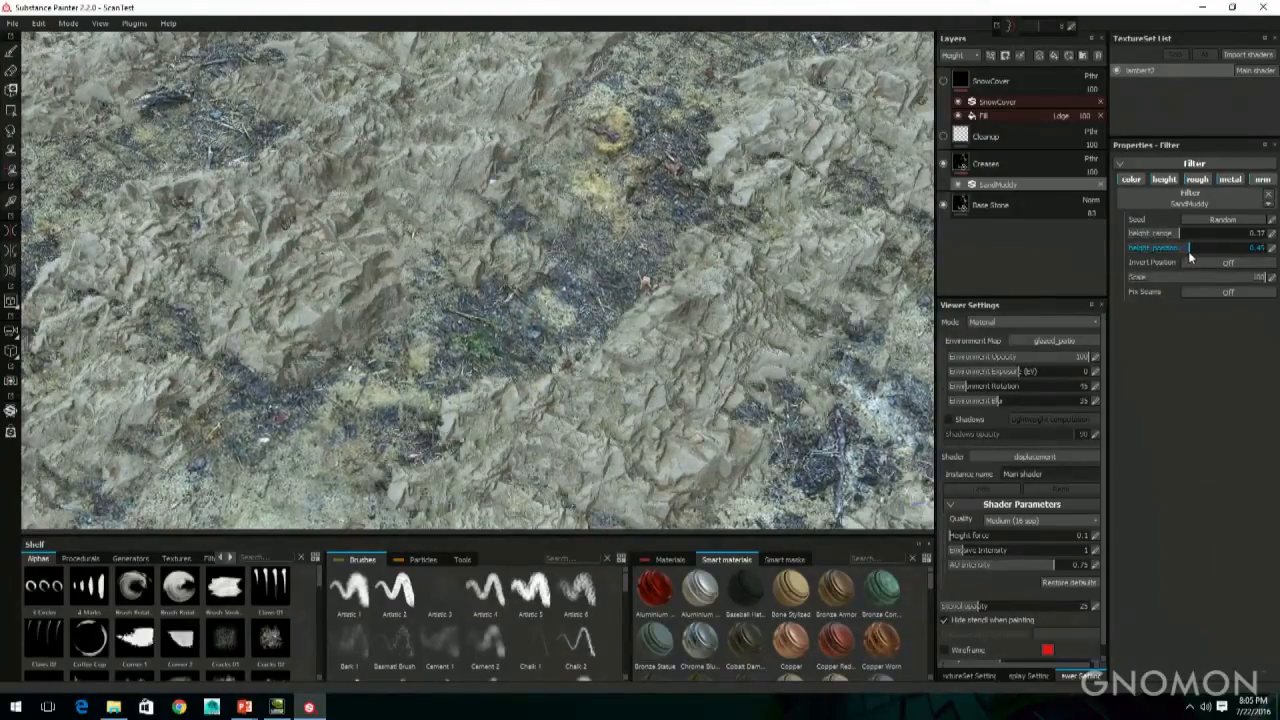
left_click(1192, 247)
left_click_drag(646, 298, 395, 400, "alt")
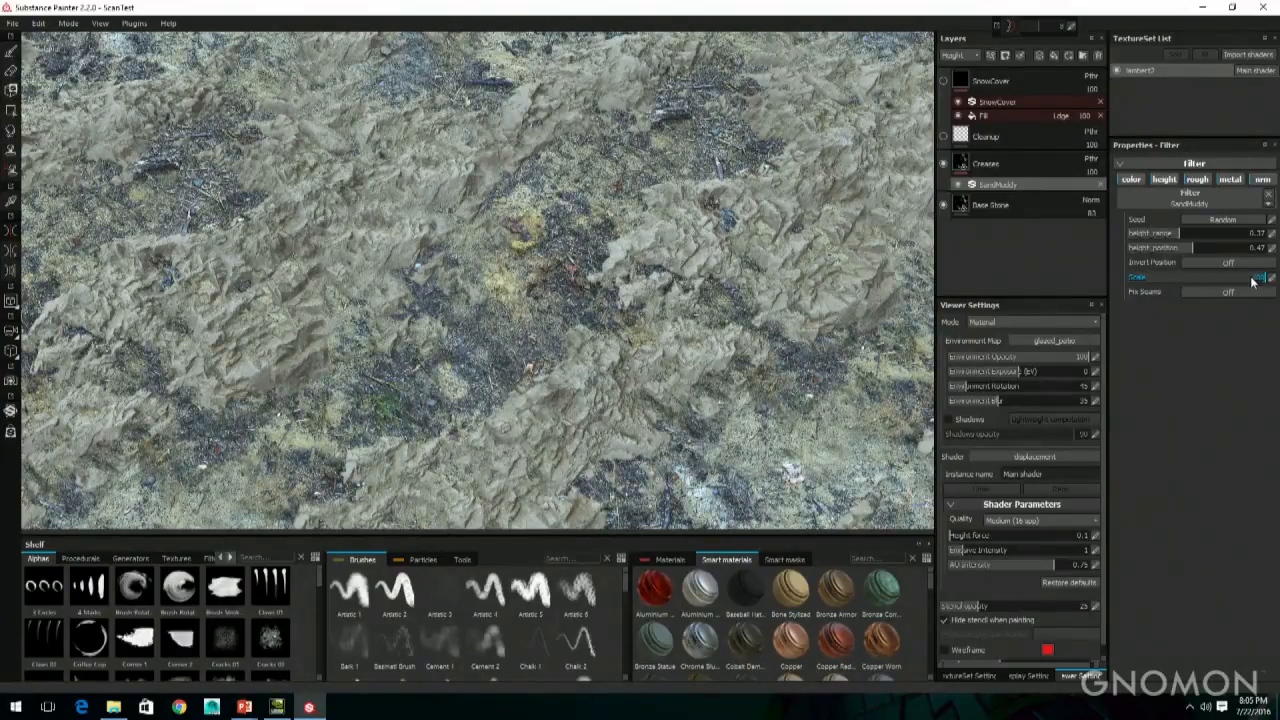
Step: Reduce the mud pattern scale to about 70 and make the Cleanup layer visible
left_click_drag(1245, 281, 1236, 284)
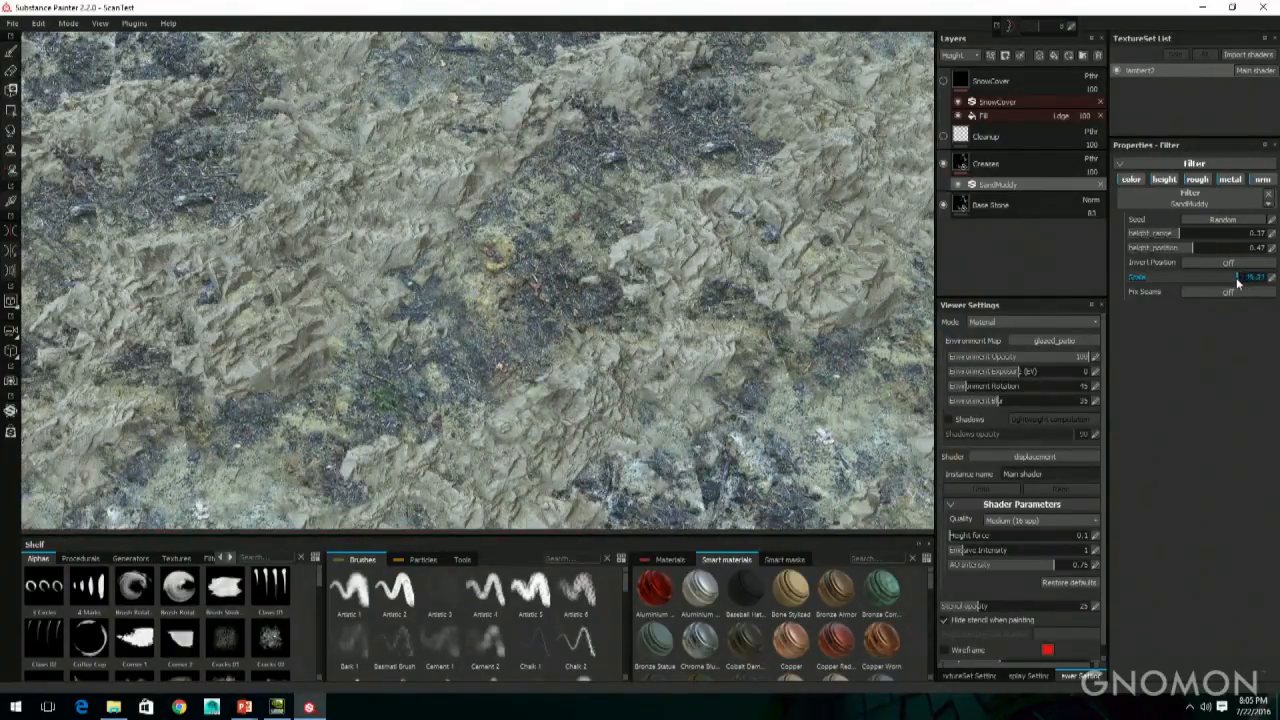
left_click_drag(1236, 284, 1231, 285)
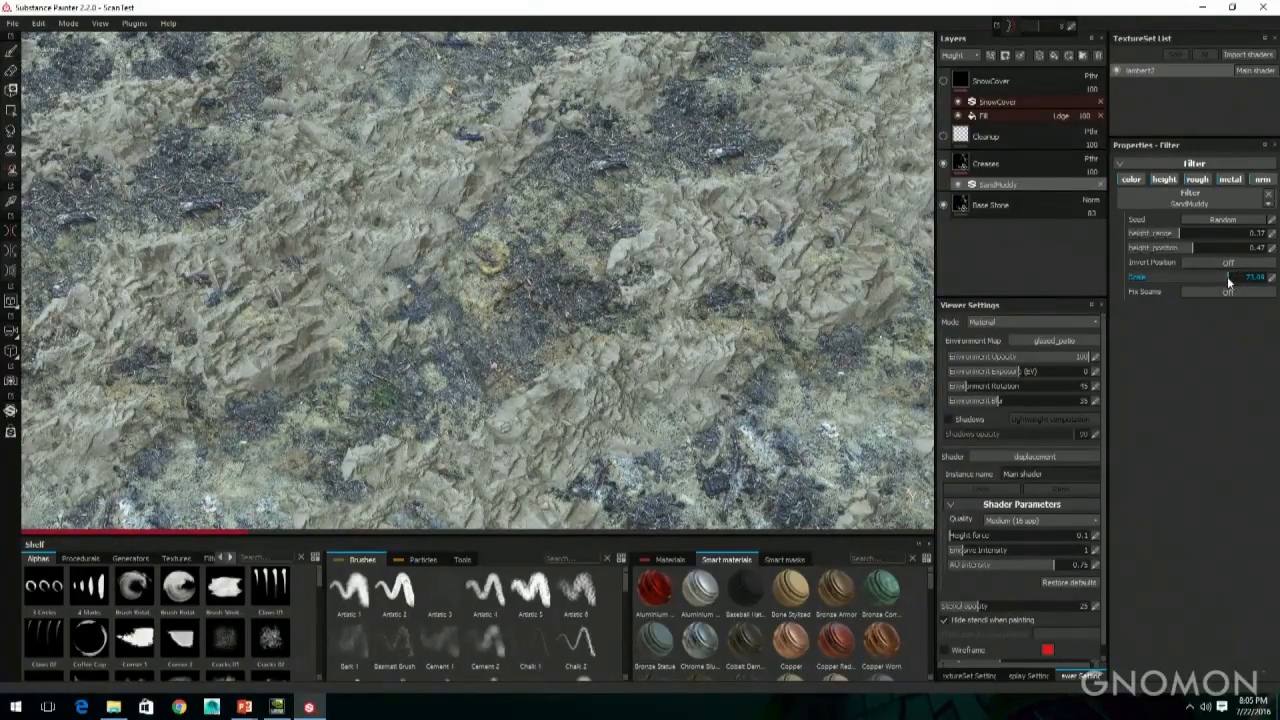
left_click_drag(1230, 283, 1226, 283)
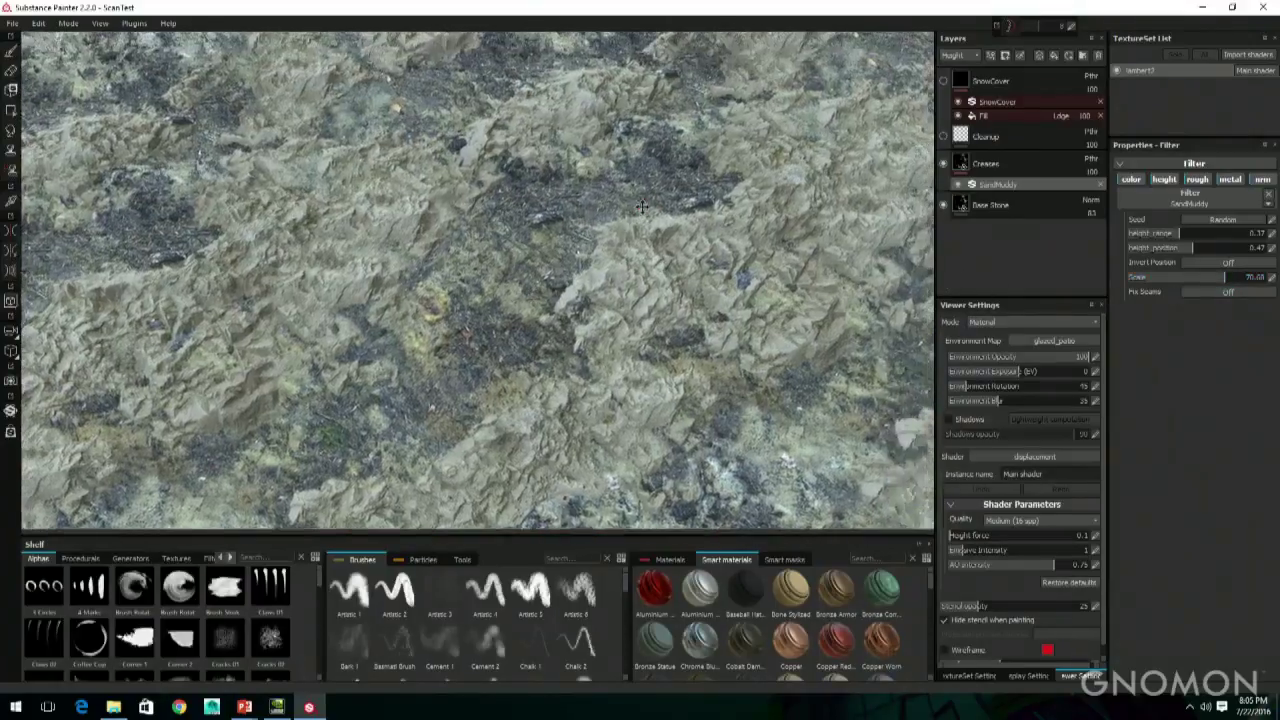
mouse_move(766, 214)
left_mouse_down("alt")
mouse_move(646, 169)
mouse_move(517, 427)
mouse_move(657, 183)
left_mouse_up("alt")
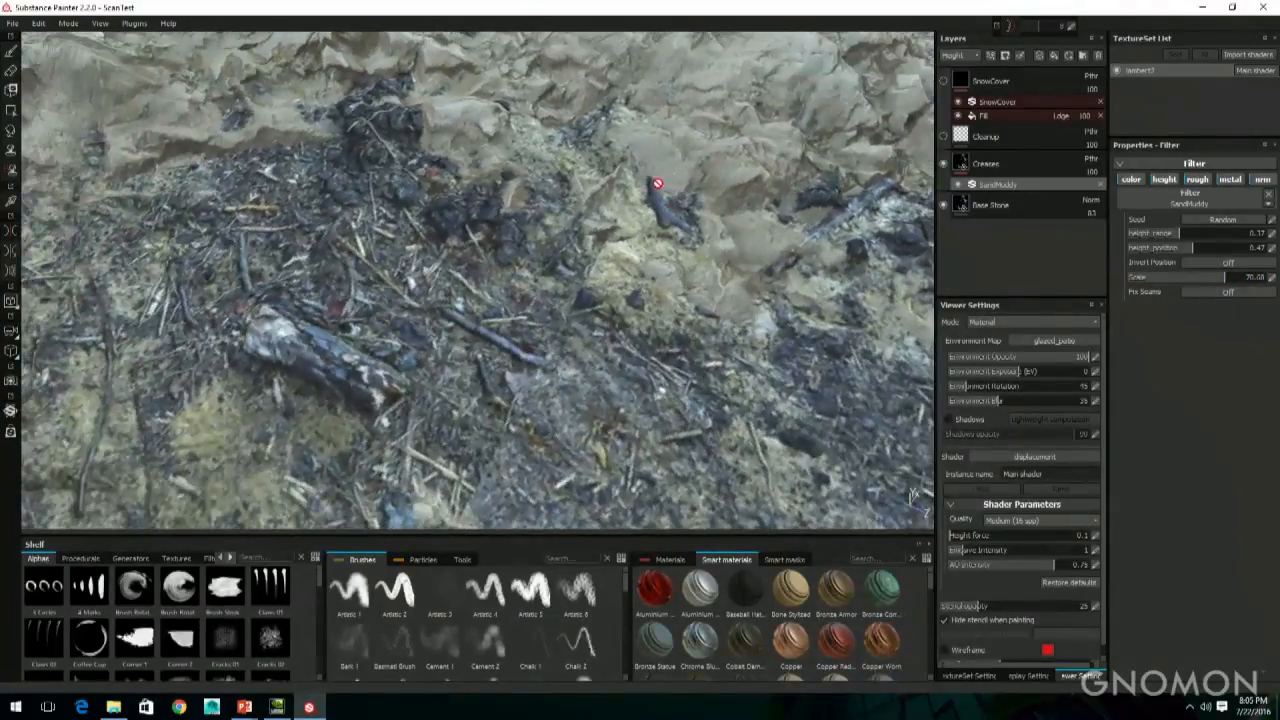
left_click_drag(483, 414, 636, 345, "alt")
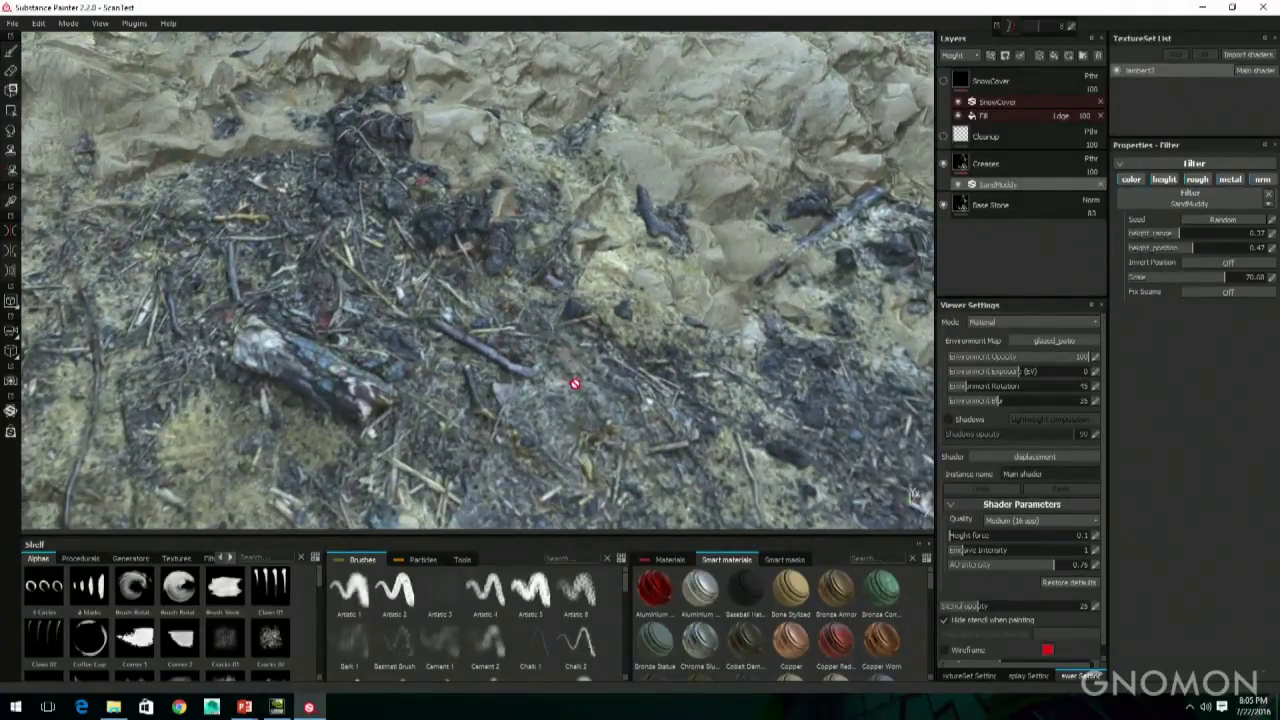
left_click_drag(575, 383, 588, 296, "alt")
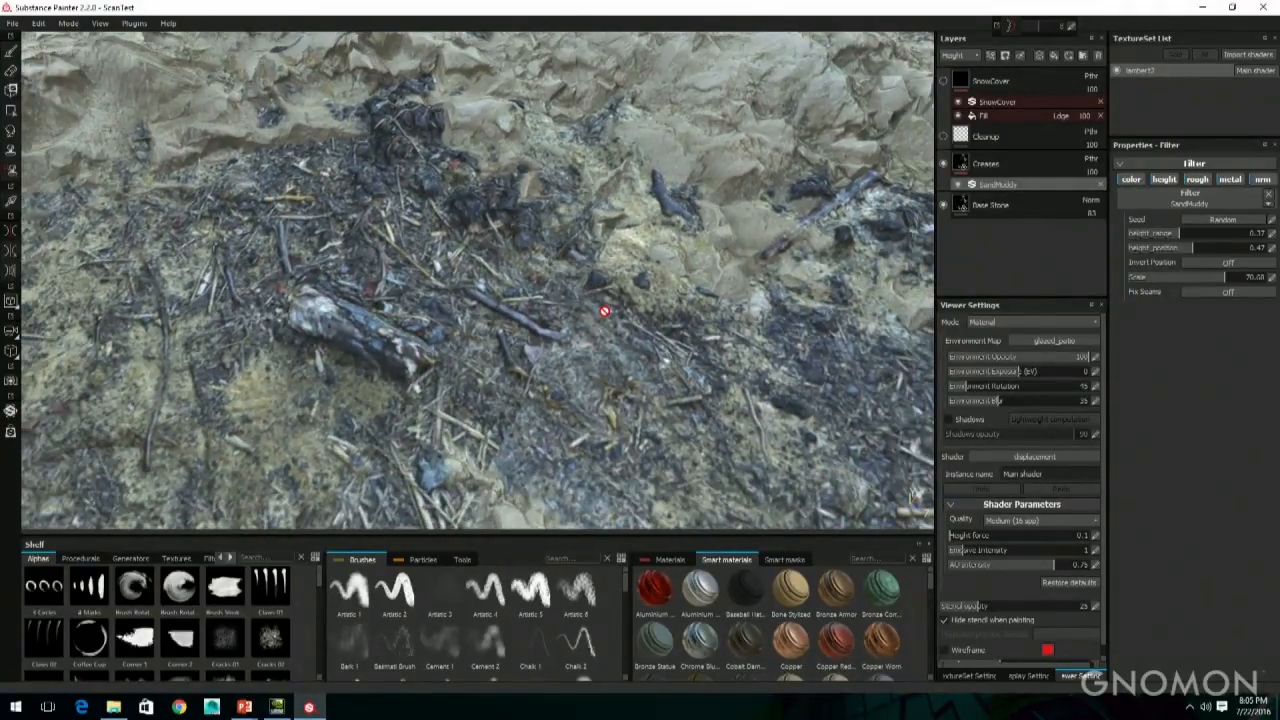
left_click(943, 136)
Step: On the Cleanup layer, set a clone source and paint cloned ground texture over the debris
left_click(989, 140)
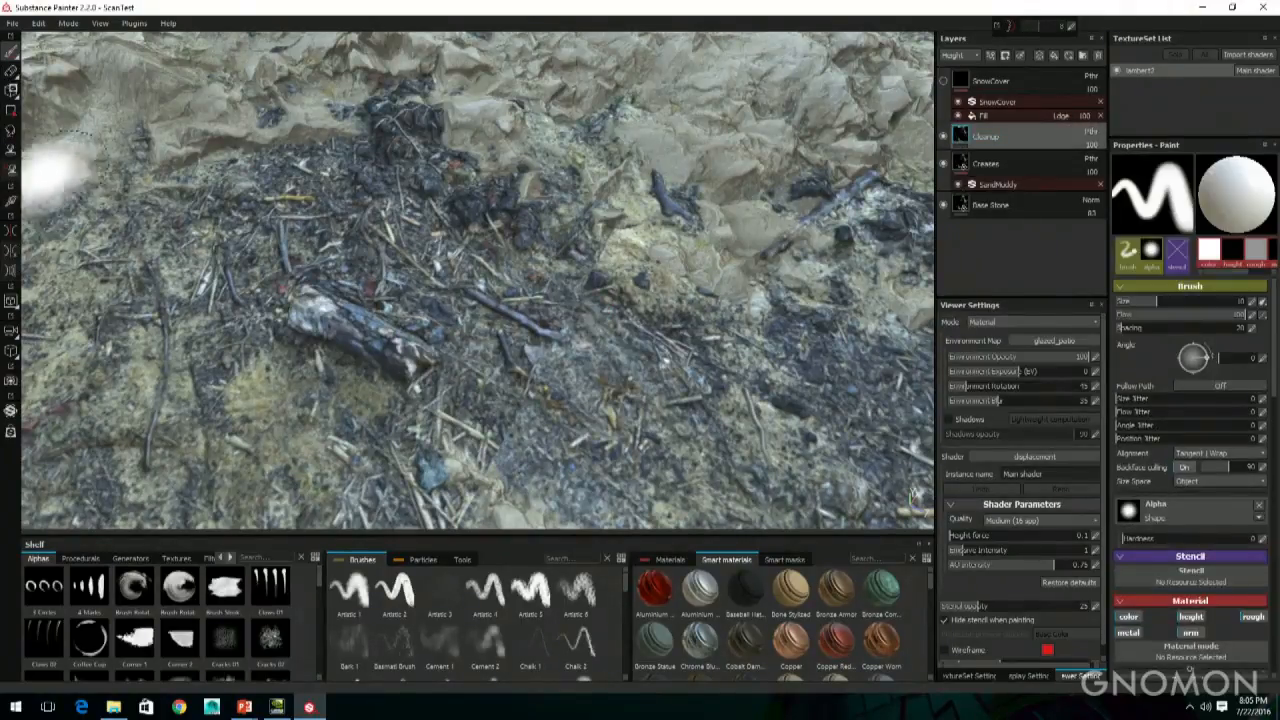
left_click(11, 170)
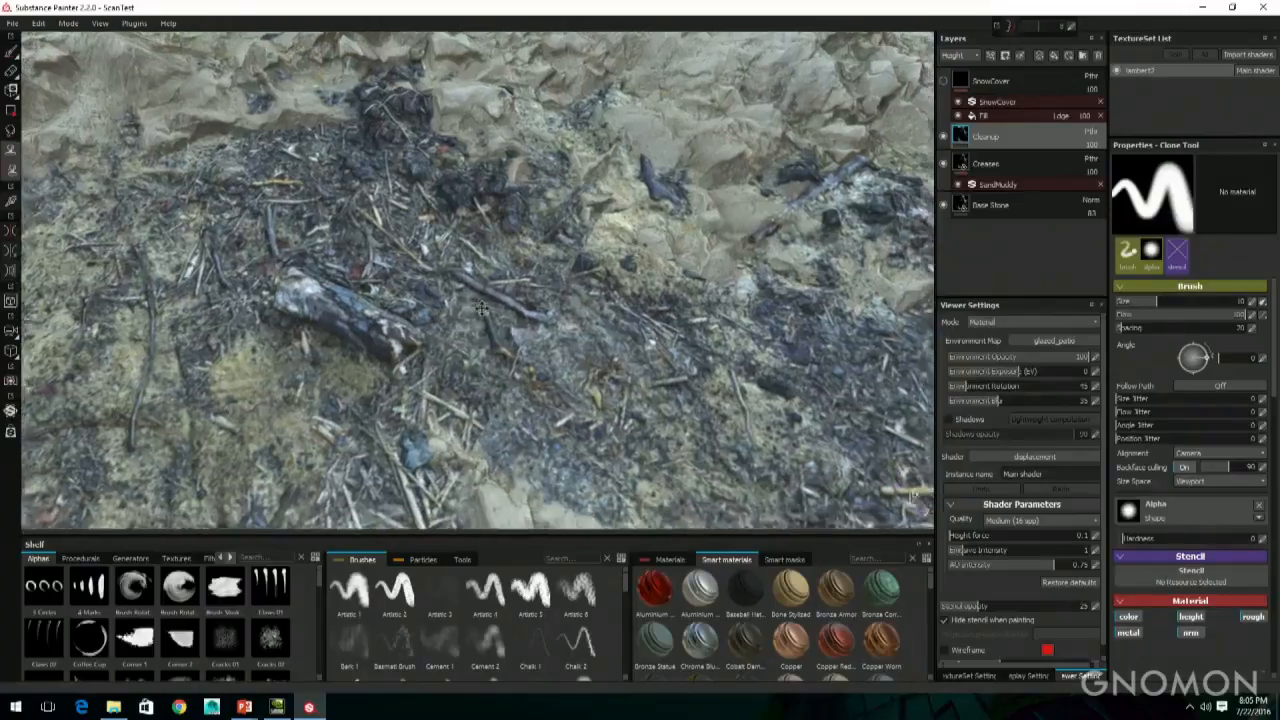
left_click_drag(498, 333, 418, 258, "alt")
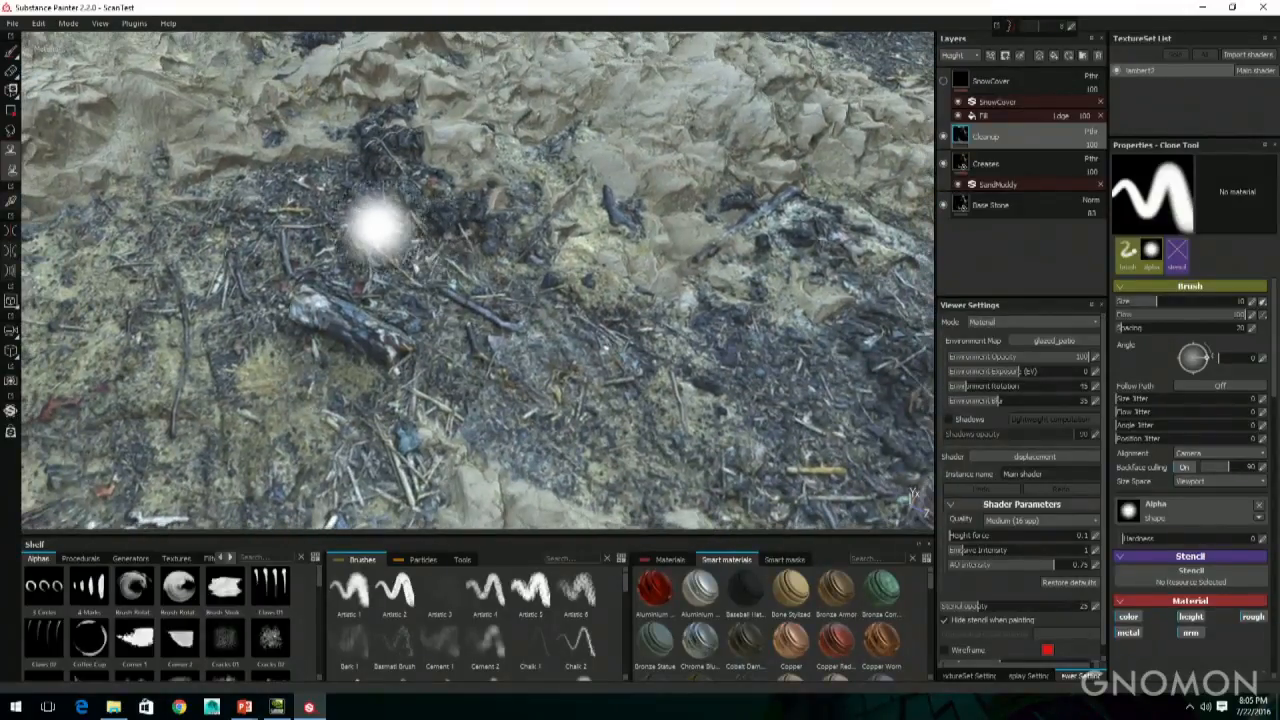
key("v")
left_click(265, 160)
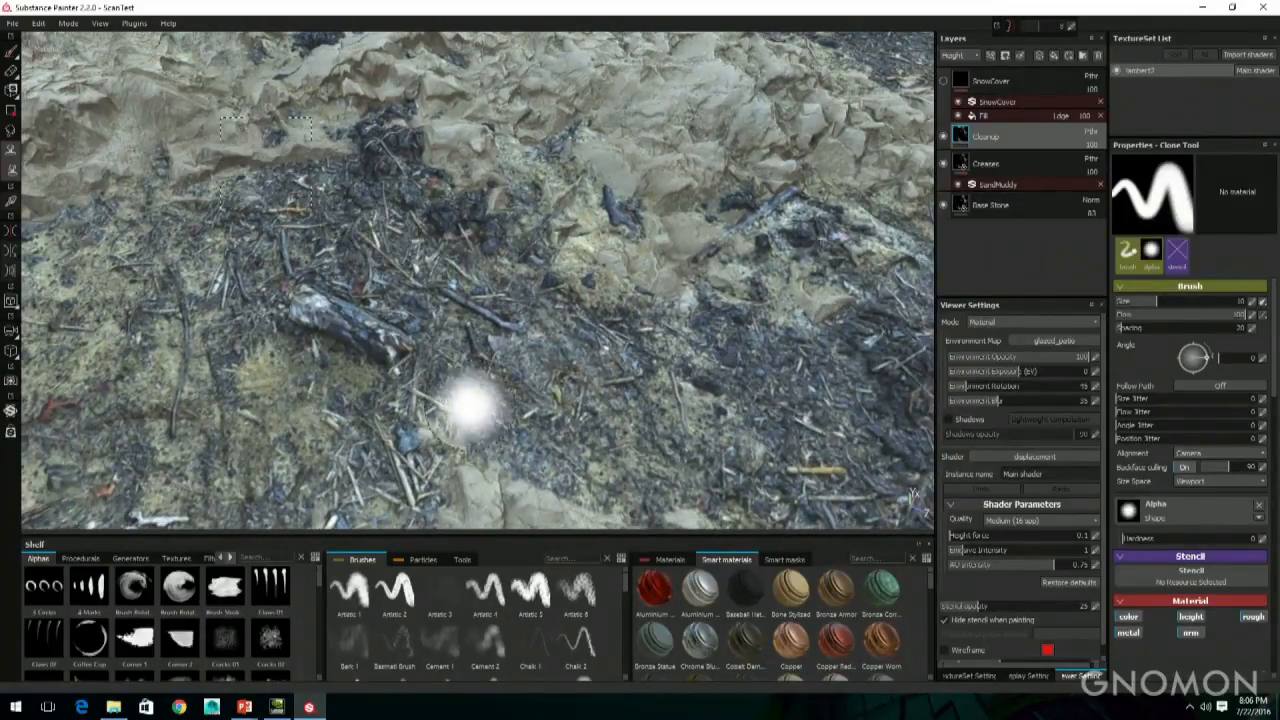
mouse_move(530, 300)
left_mouse_down()
mouse_move(435, 480)
mouse_move(550, 290)
mouse_move(665, 355)
mouse_move(608, 425)
mouse_move(698, 345)
left_mouse_up()
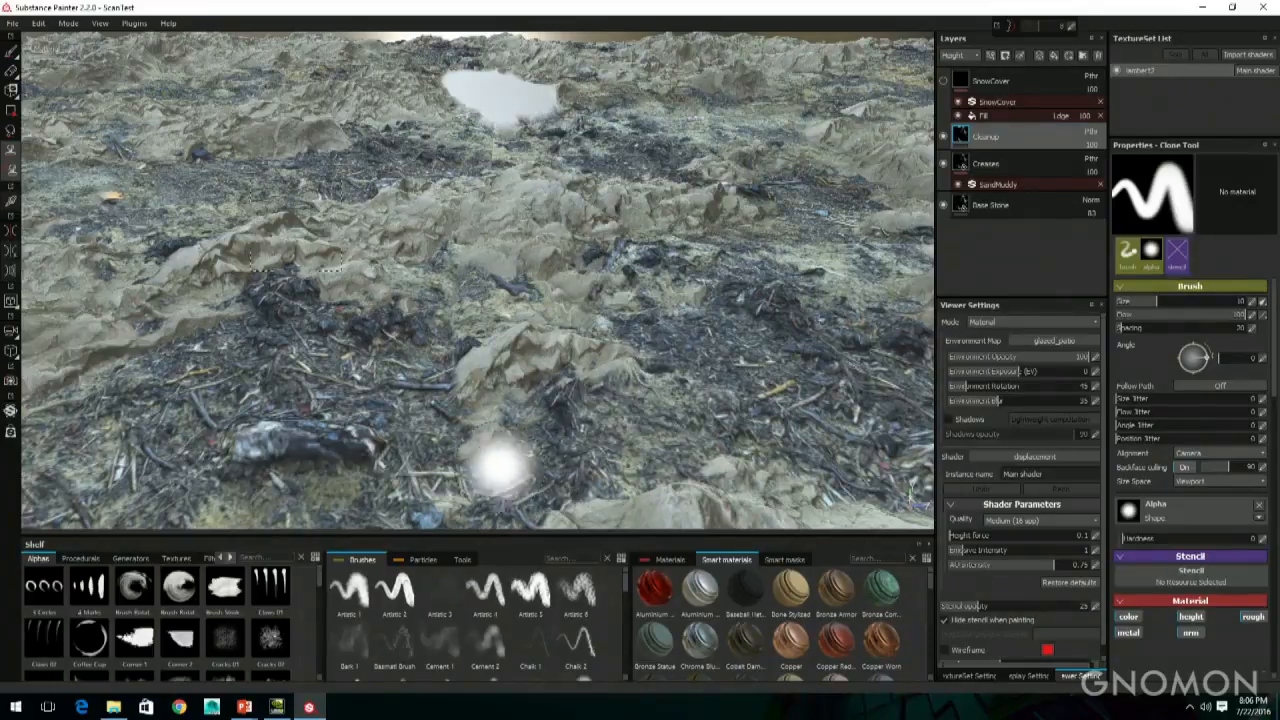
mouse_move(500, 457)
left_mouse_down("alt")
mouse_move(448, 325)
mouse_move(423, 423)
mouse_move(502, 226)
mouse_move(471, 251)
mouse_move(500, 343)
left_mouse_up("alt")
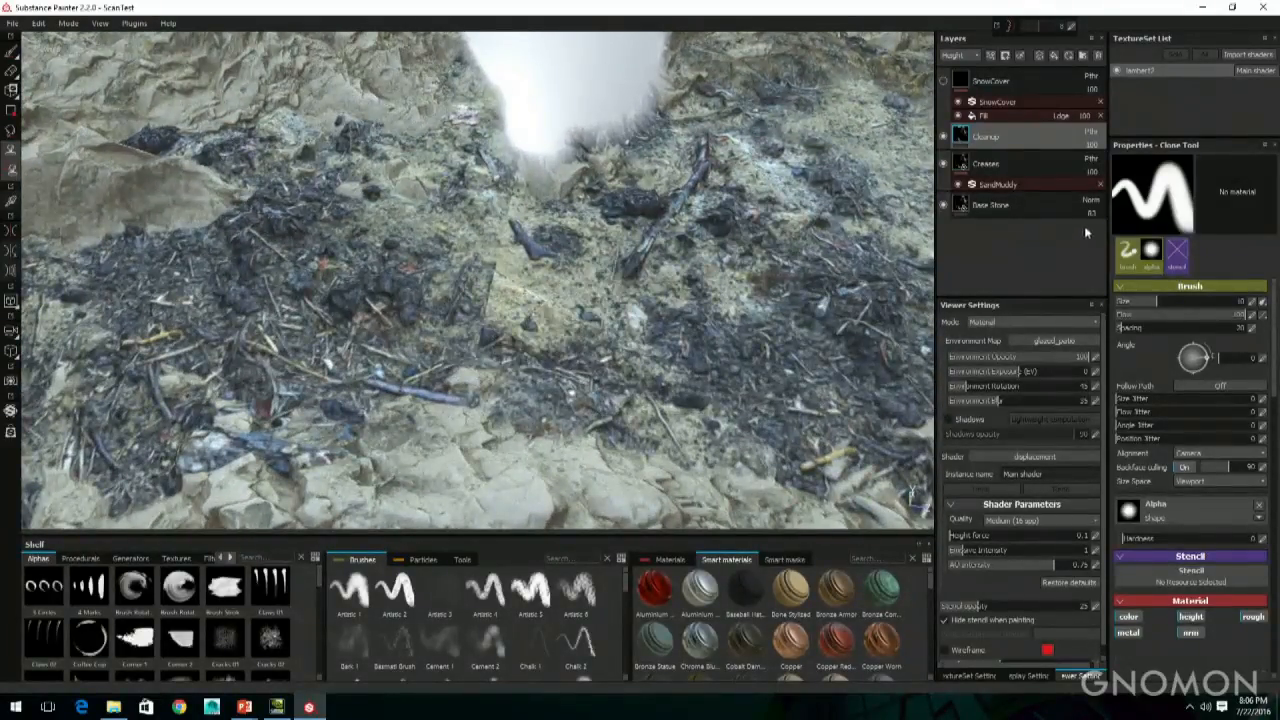
left_click(991, 183)
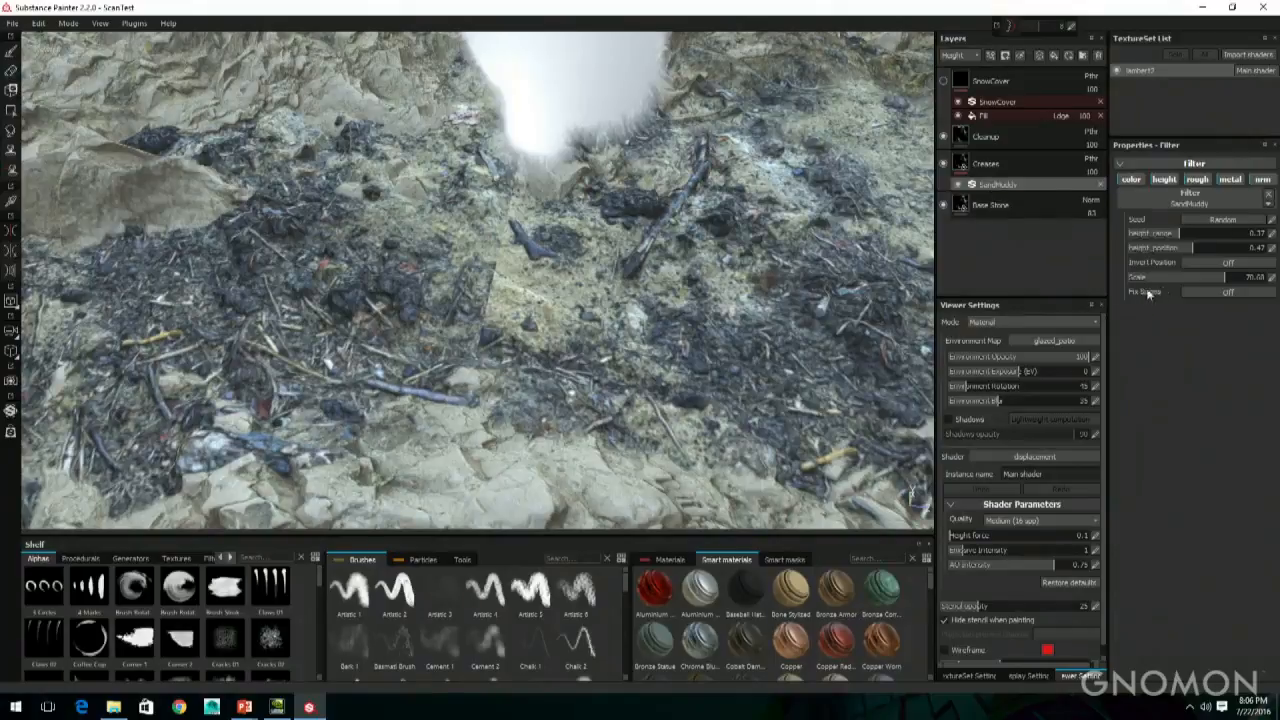
Step: Turn on Fix Seams for the SandMuddy filter and settle its scale at about 75
left_click(1226, 292)
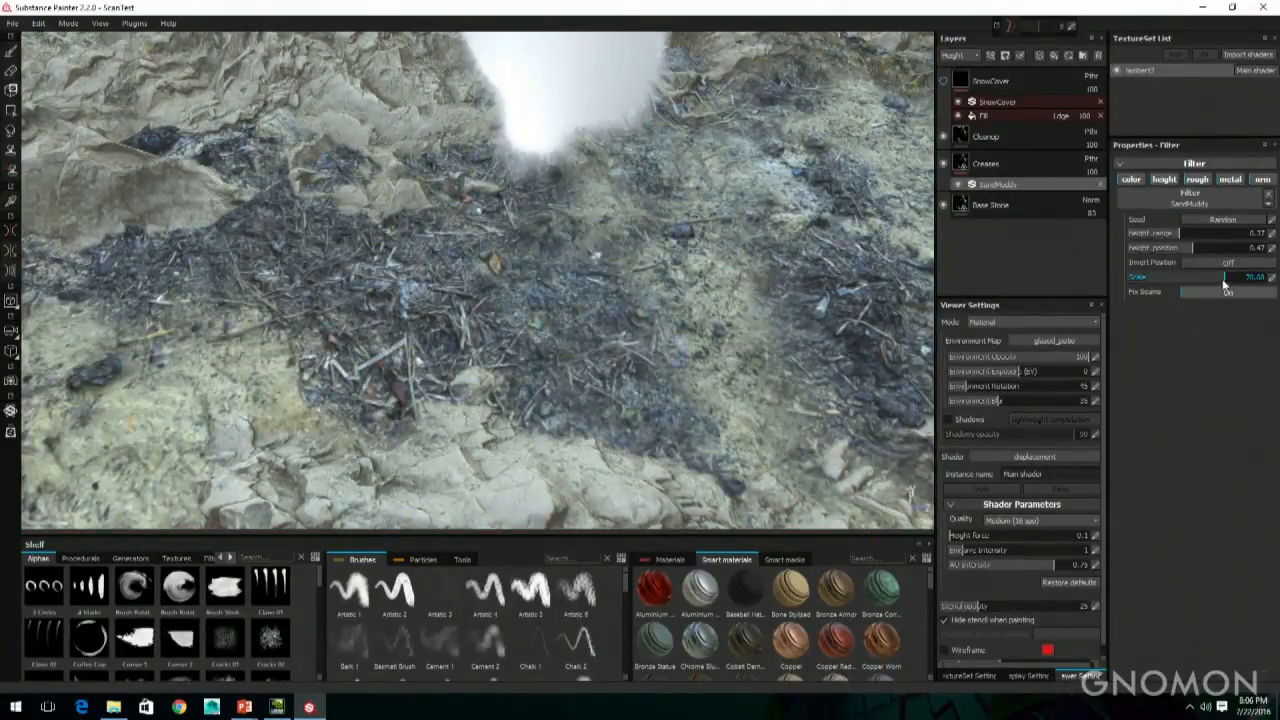
left_click_drag(1226, 278, 1186, 287)
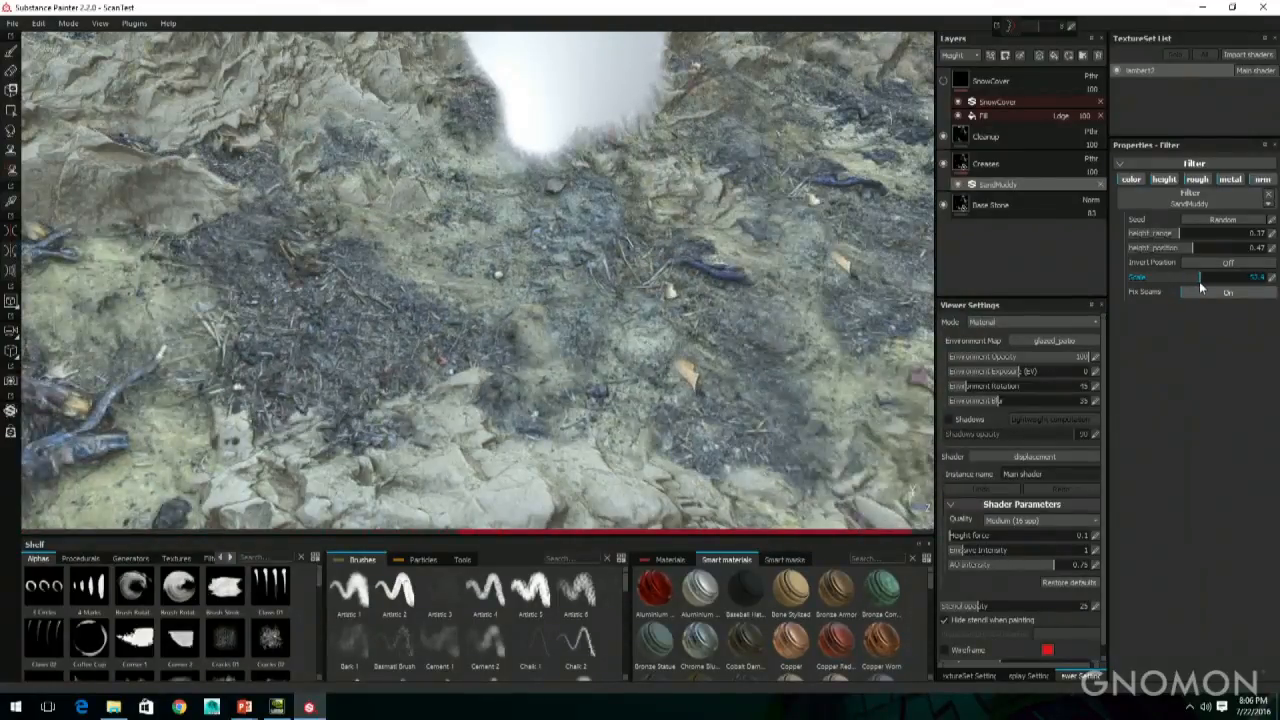
left_click_drag(1186, 287, 1231, 287)
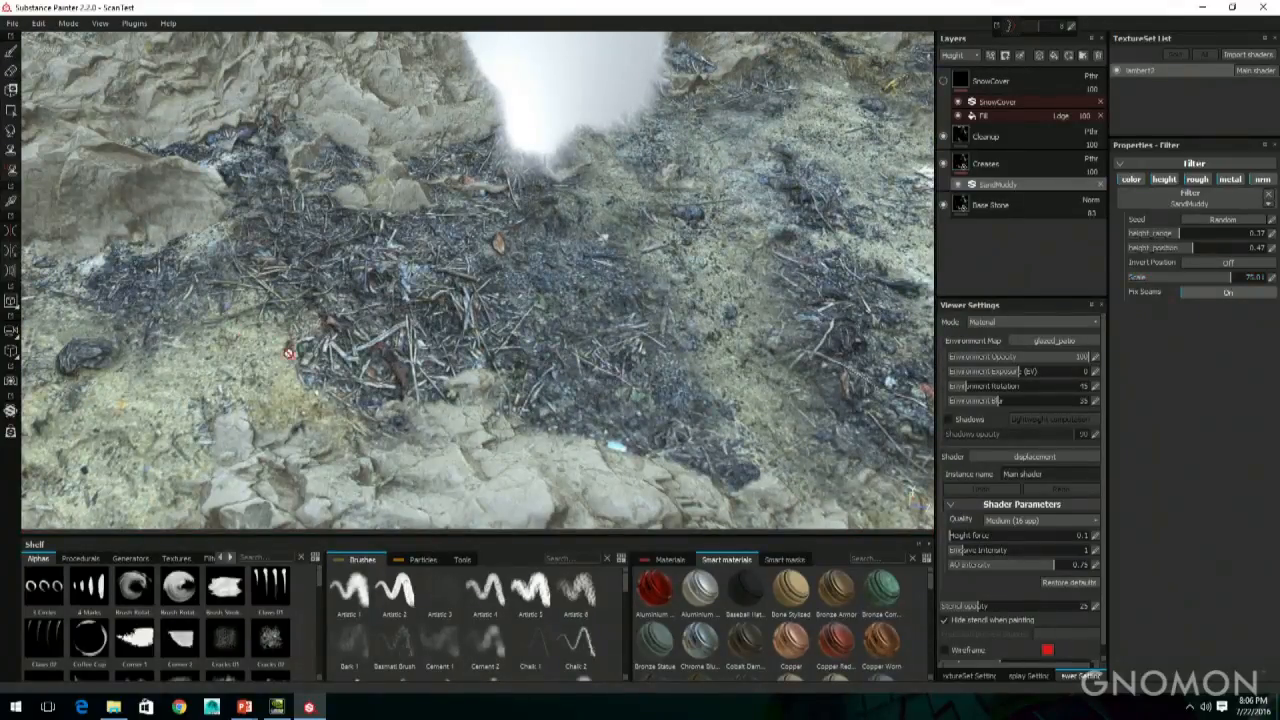
mouse_move(289, 354)
left_mouse_down("alt")
mouse_move(620, 165)
mouse_move(587, 304)
mouse_move(508, 320)
left_mouse_up("alt")
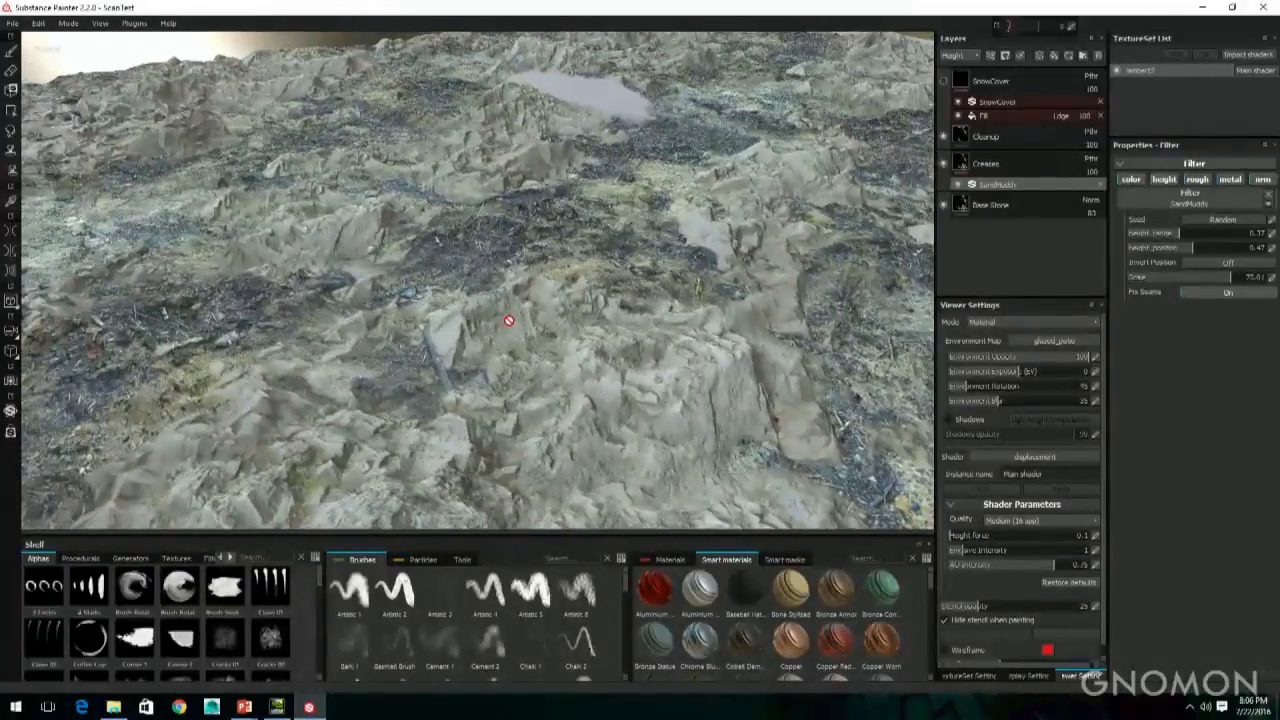
left_click_drag(541, 307, 508, 328, "alt")
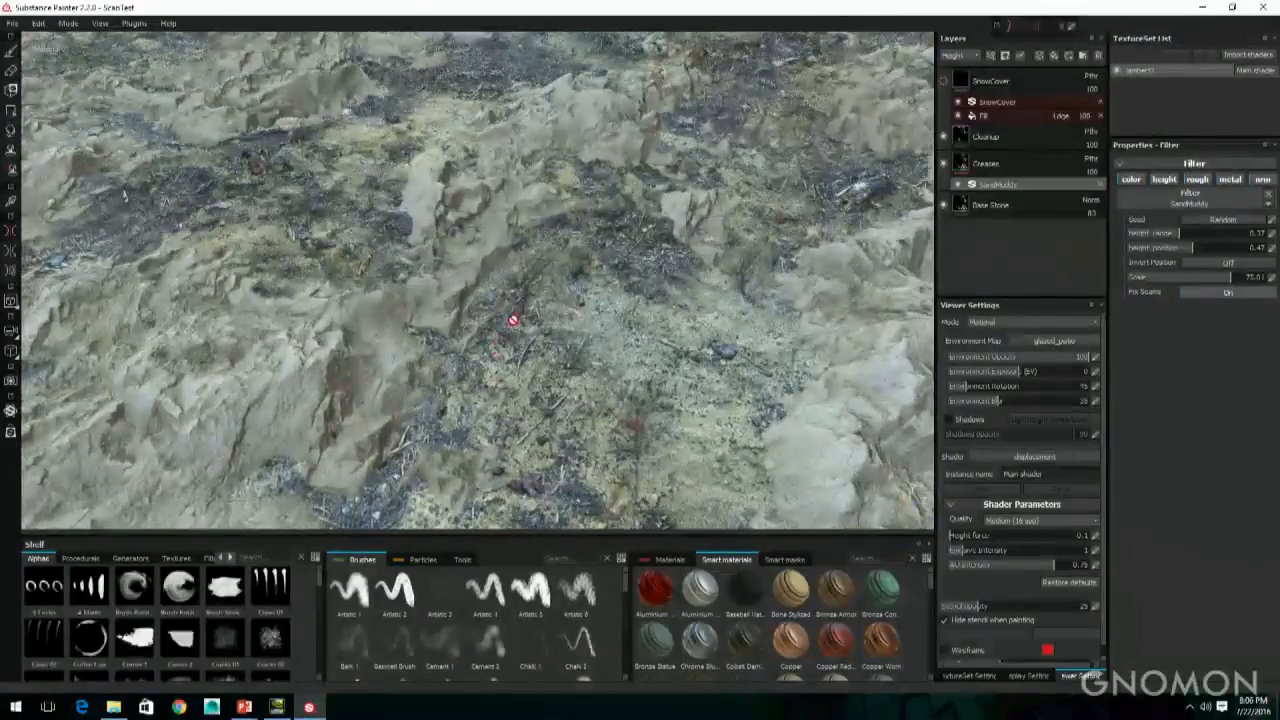
left_click_drag(508, 328, 512, 358, "alt")
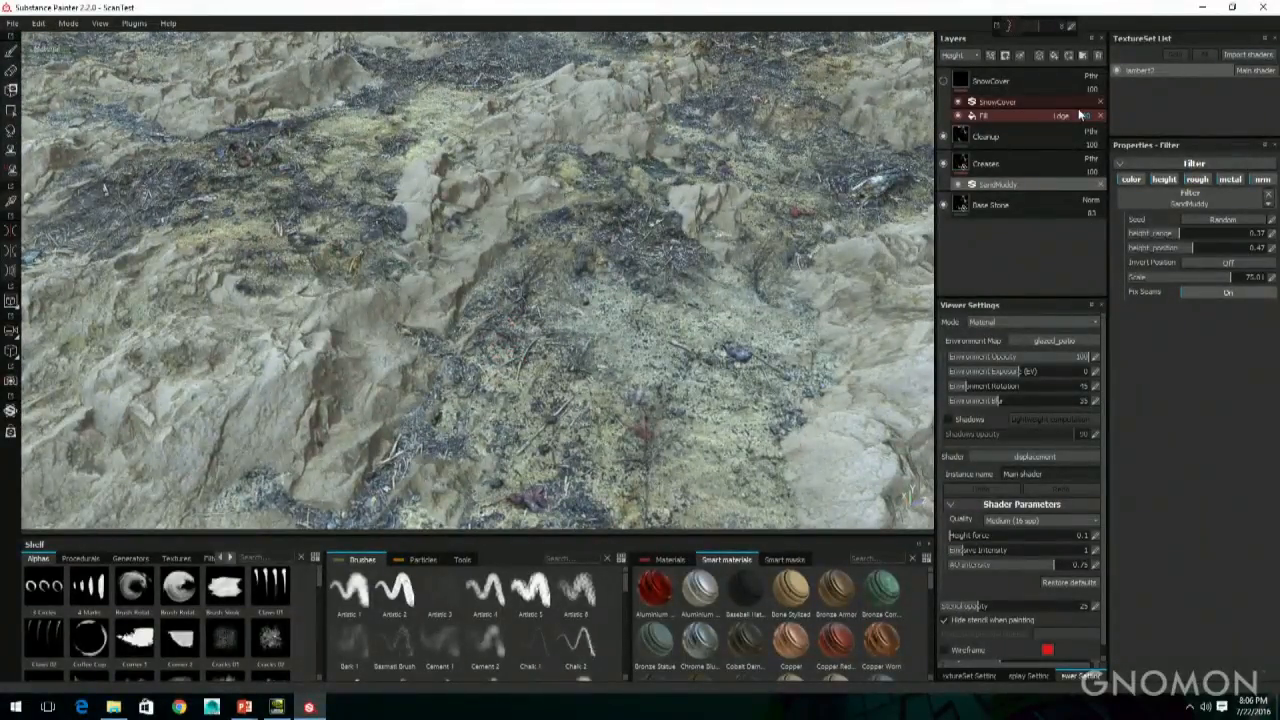
Step: Show the SnowCover layer and inspect the terrain from several angles
left_click(942, 80)
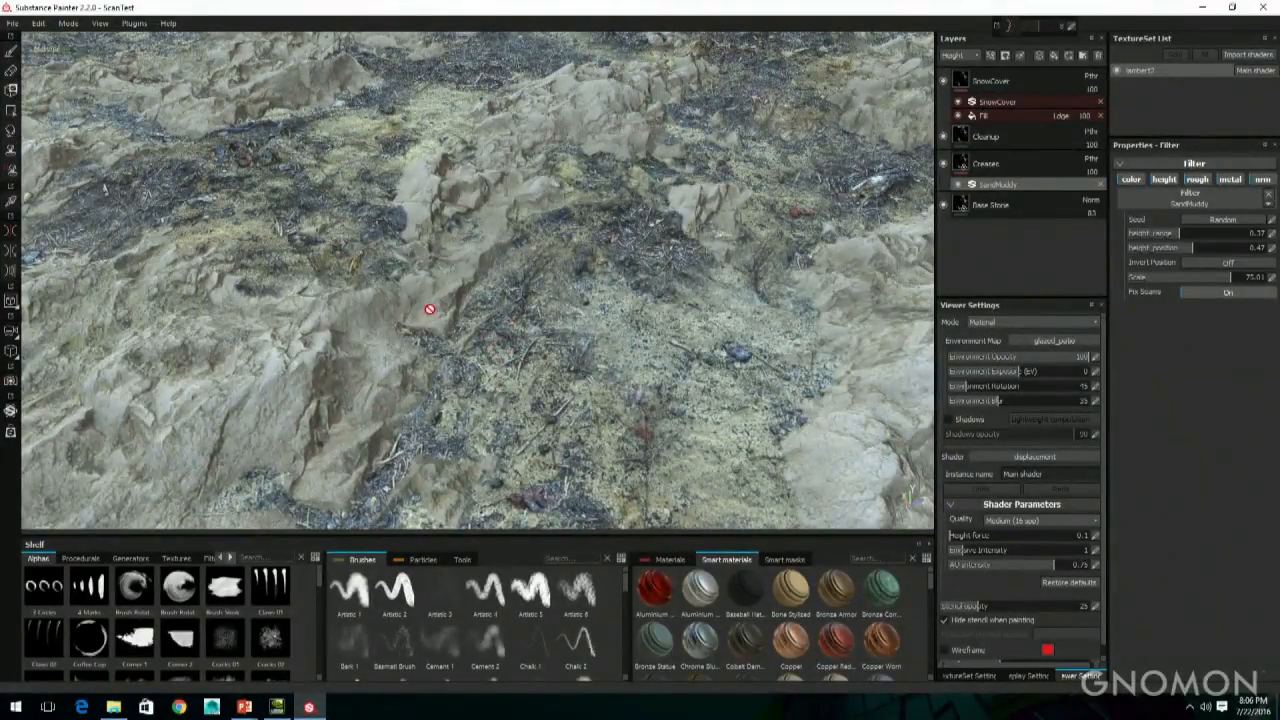
left_click_drag(537, 265, 518, 272, "alt")
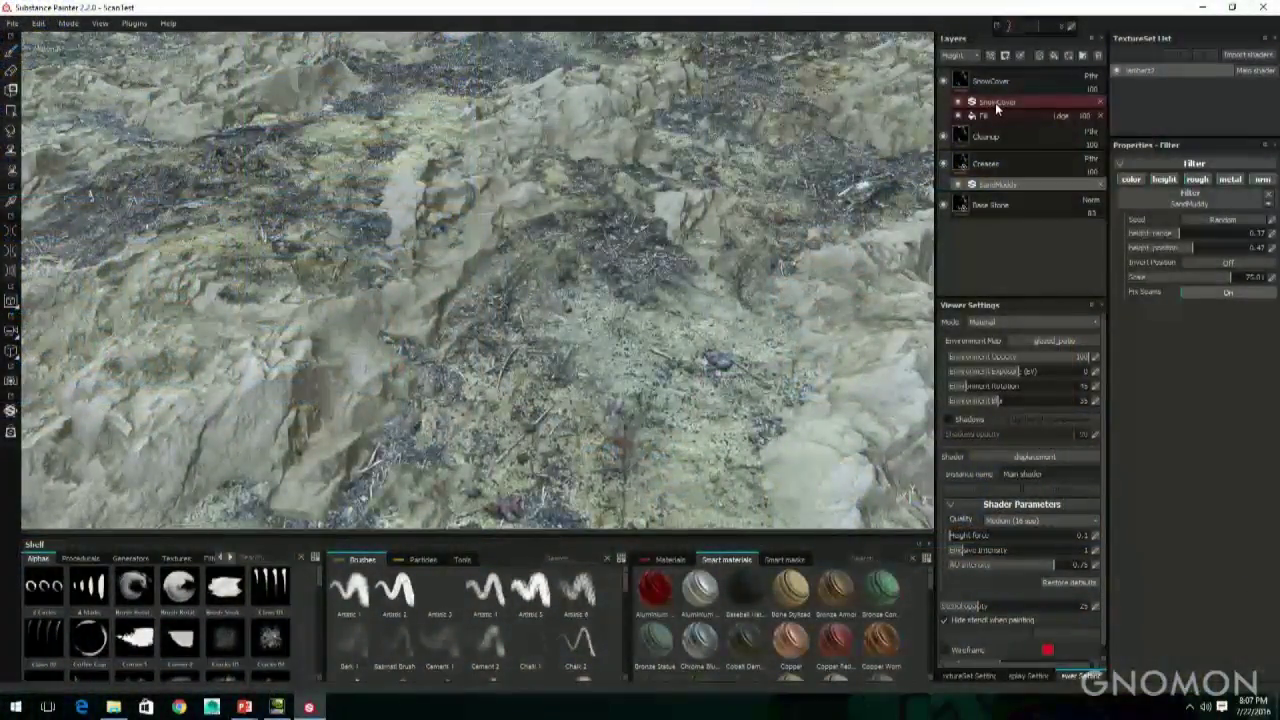
left_click_drag(496, 464, 400, 272, "alt")
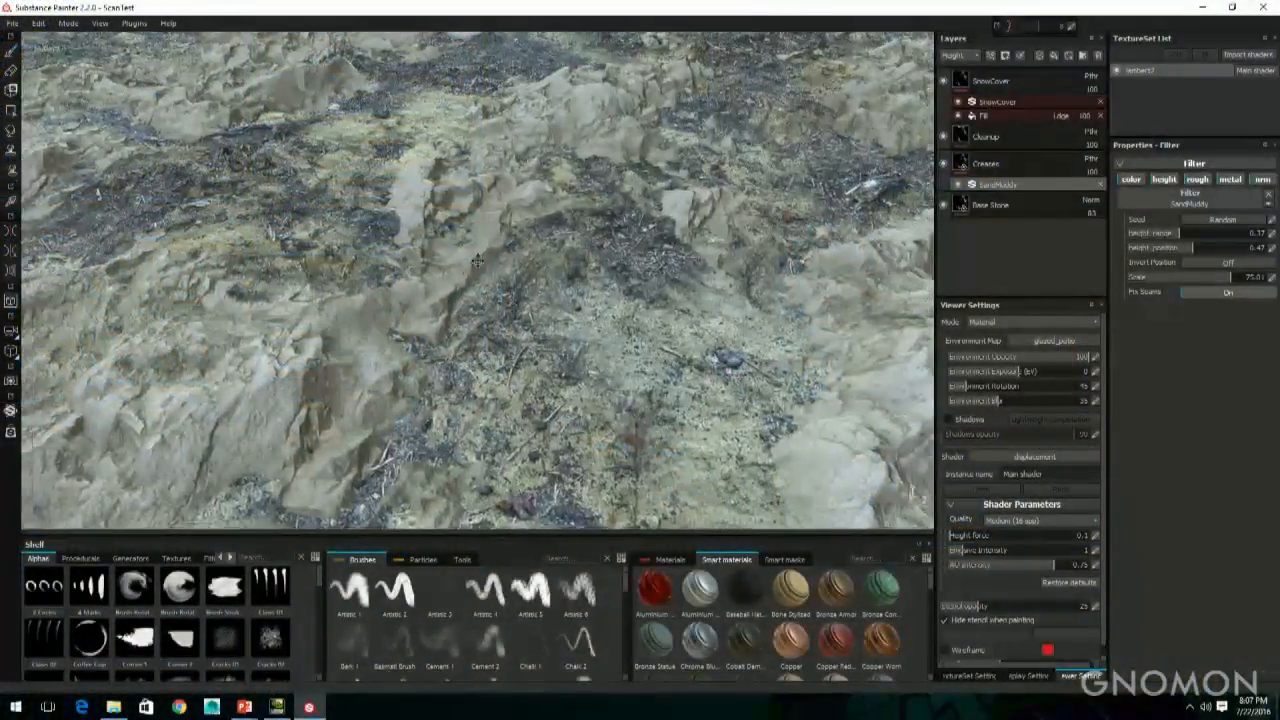
left_click_drag(605, 170, 700, 250, "alt")
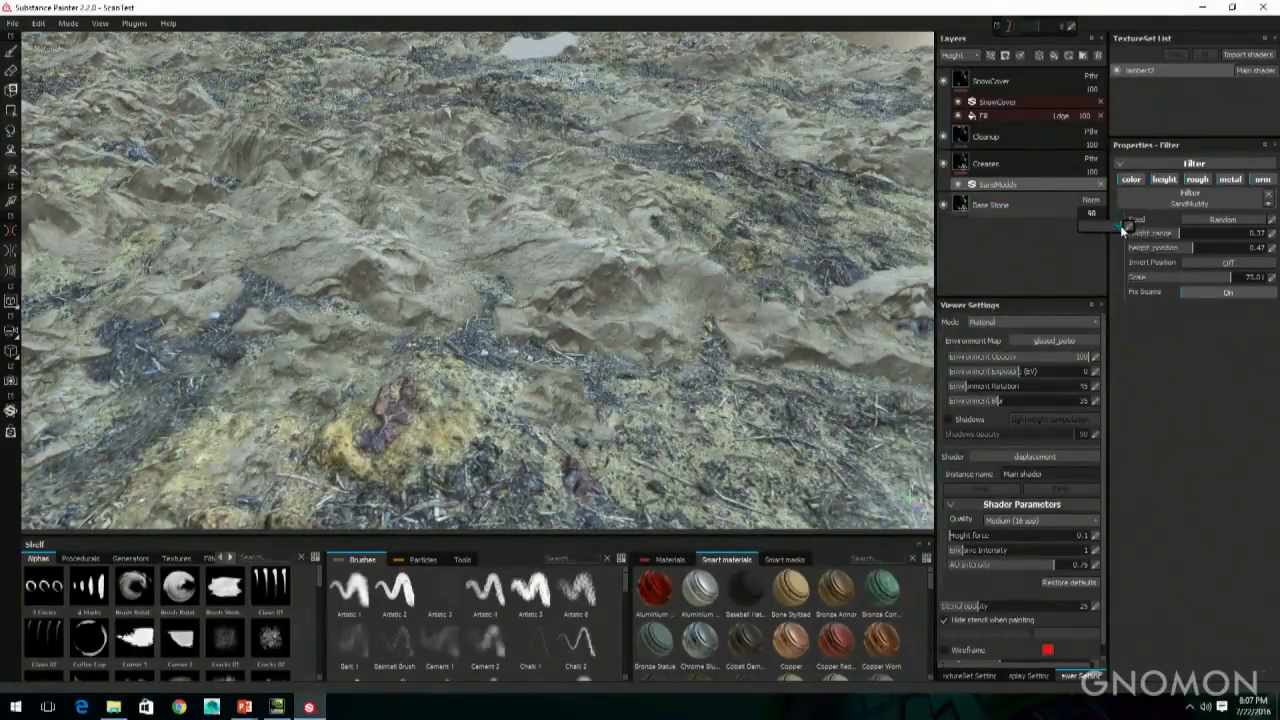
Step: Bring the Base Stone layer to full opacity and select the SnowCover fill mask
left_click_drag(1120, 225, 1123, 230)
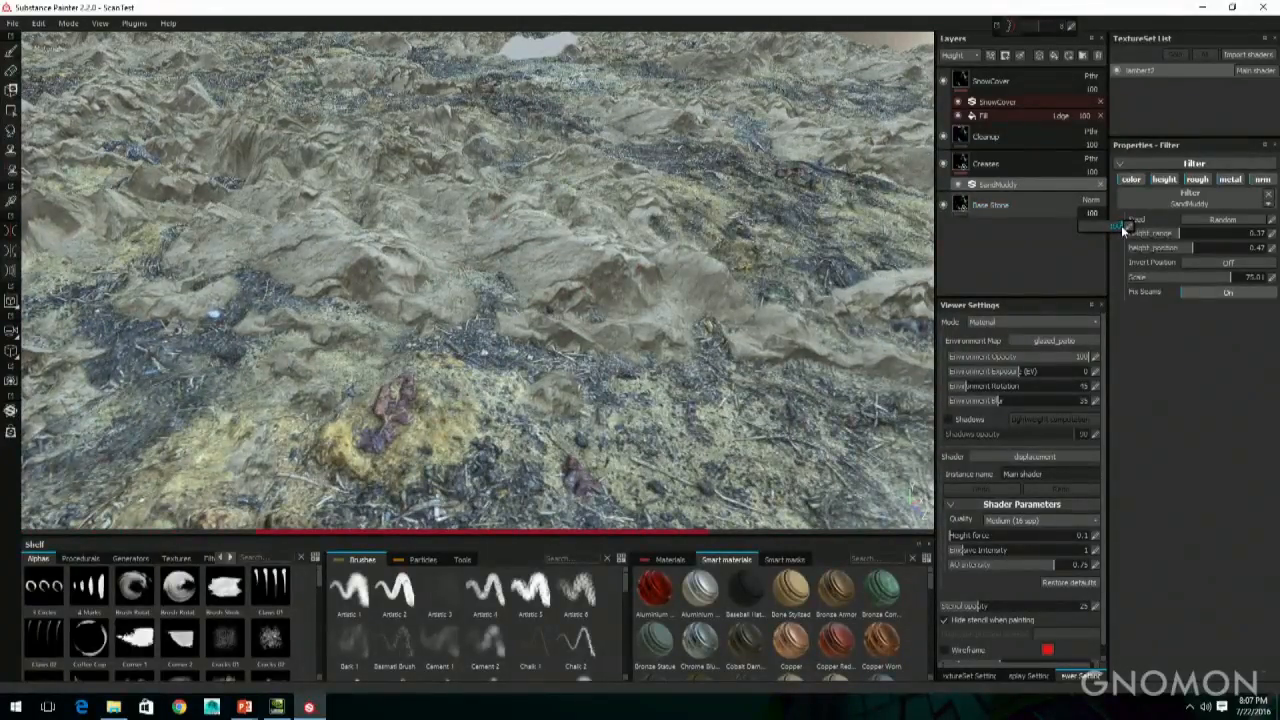
mouse_move(366, 157)
left_mouse_down("alt")
mouse_move(549, 272)
mouse_move(407, 316)
mouse_move(505, 261)
left_mouse_up("alt")
left_click_drag(494, 306, 1047, 112, "alt")
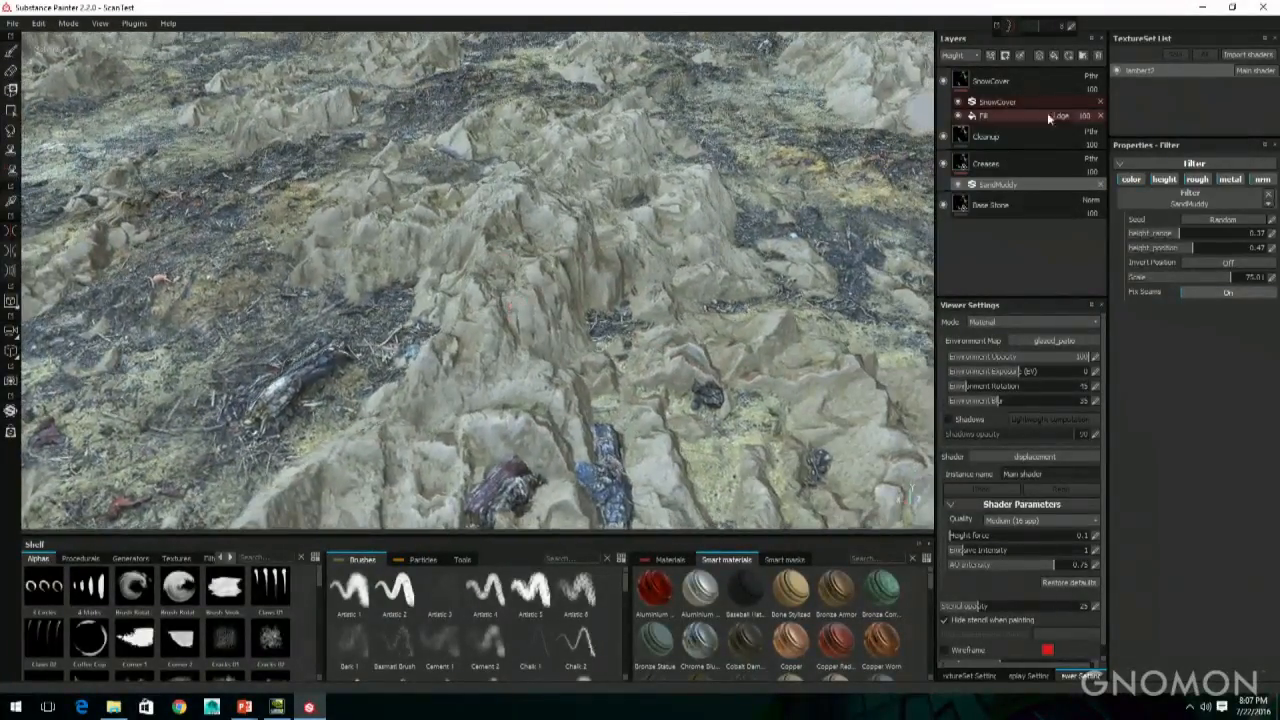
left_click(1011, 116)
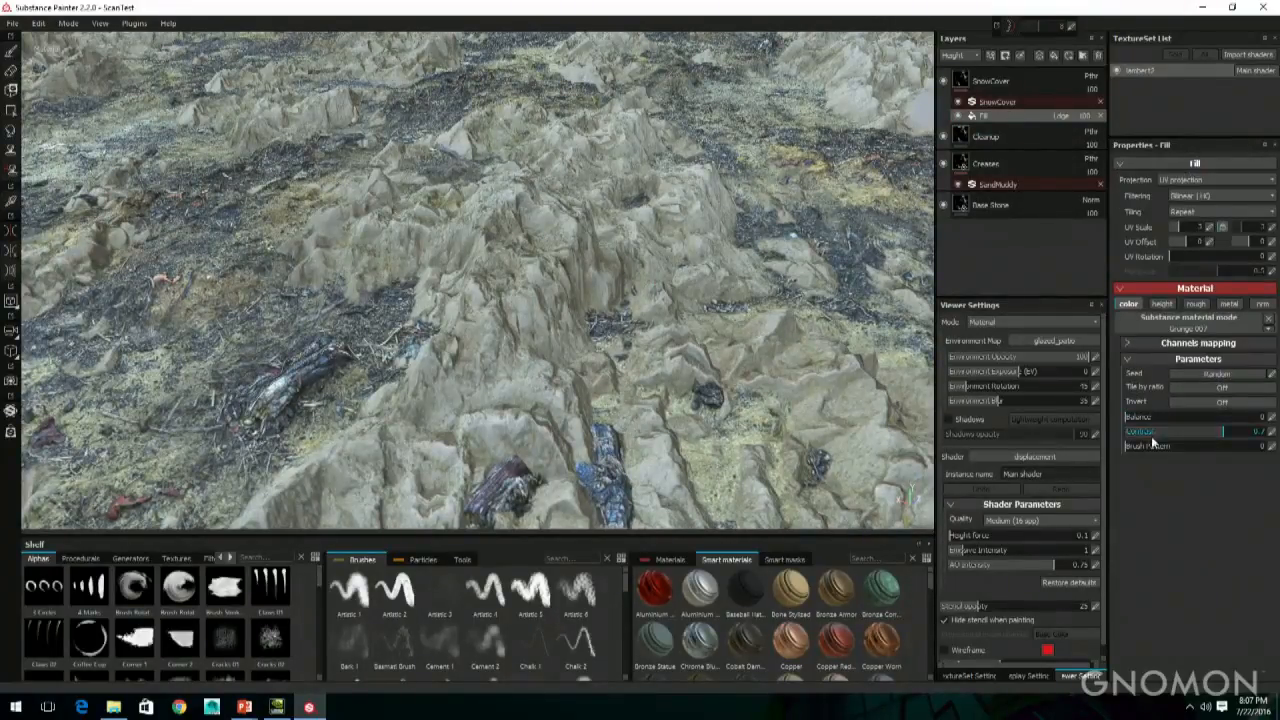
Step: Push the snow fill's Balance to maximum so snow blankets the whole terrain
left_click_drag(1126, 416, 1172, 416)
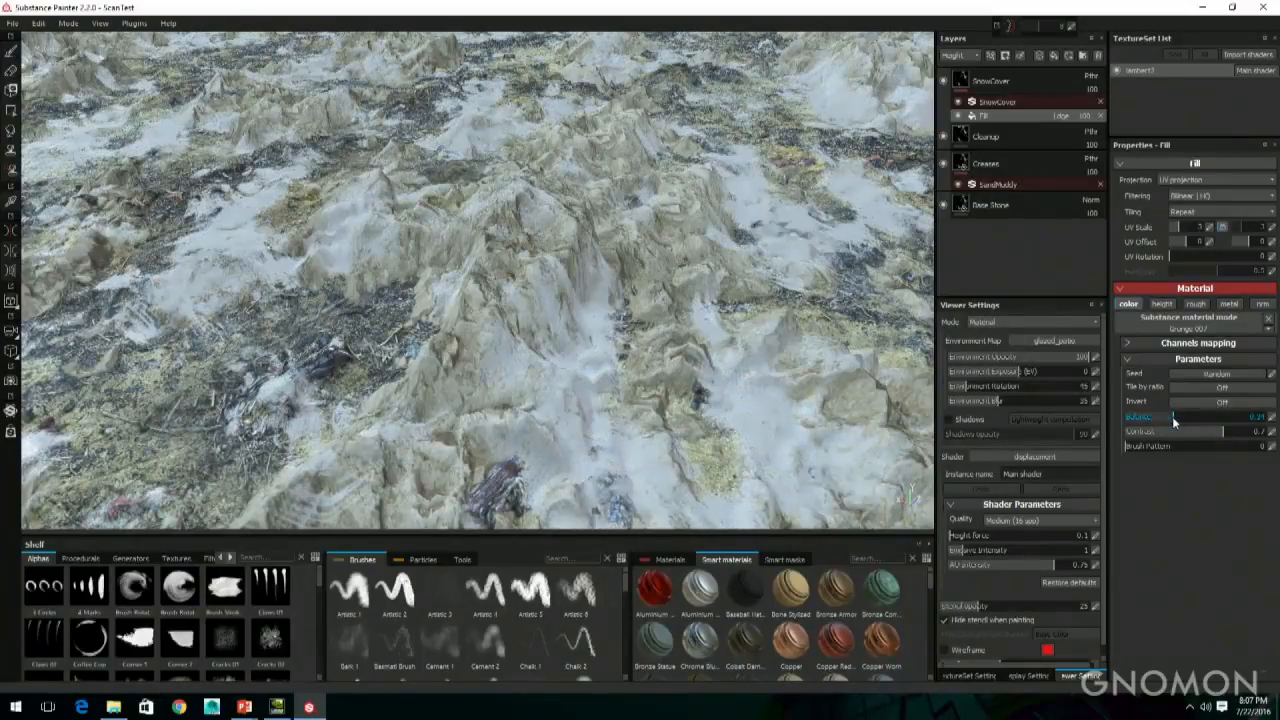
left_click_drag(1191, 416, 1266, 426)
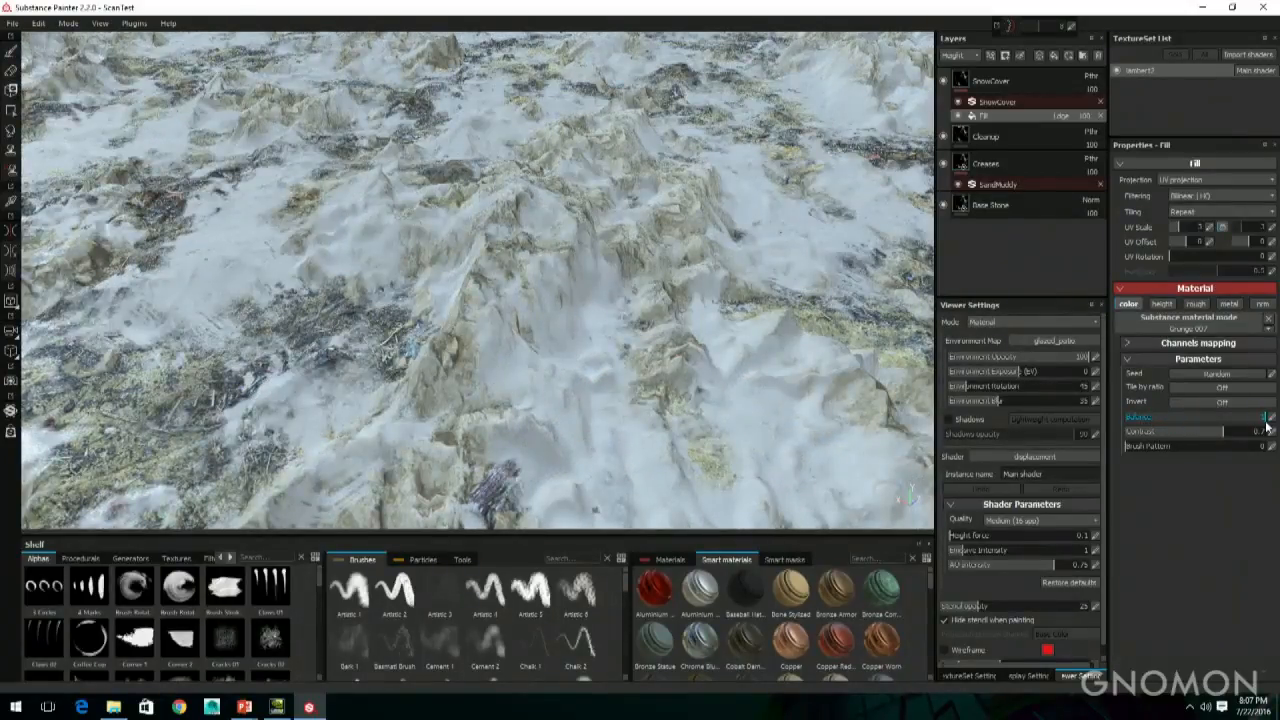
left_click_drag(491, 337, 409, 331, "alt")
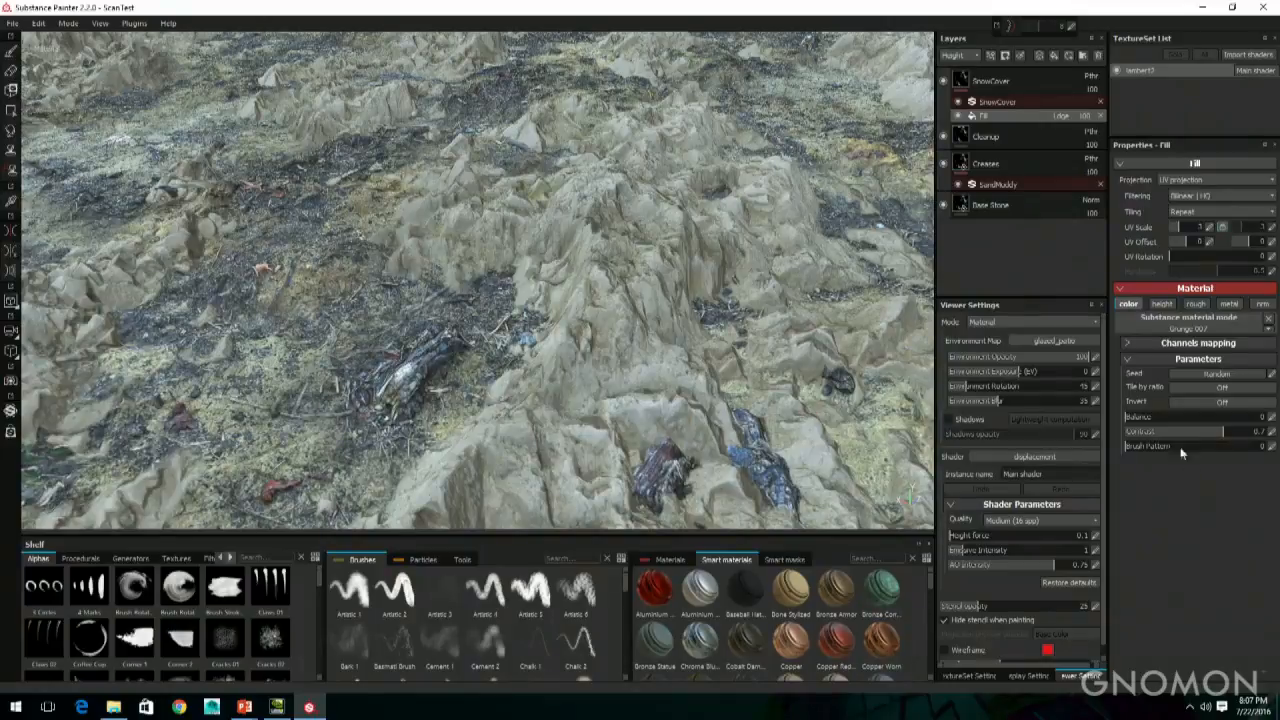
left_click_drag(1146, 420, 1264, 418)
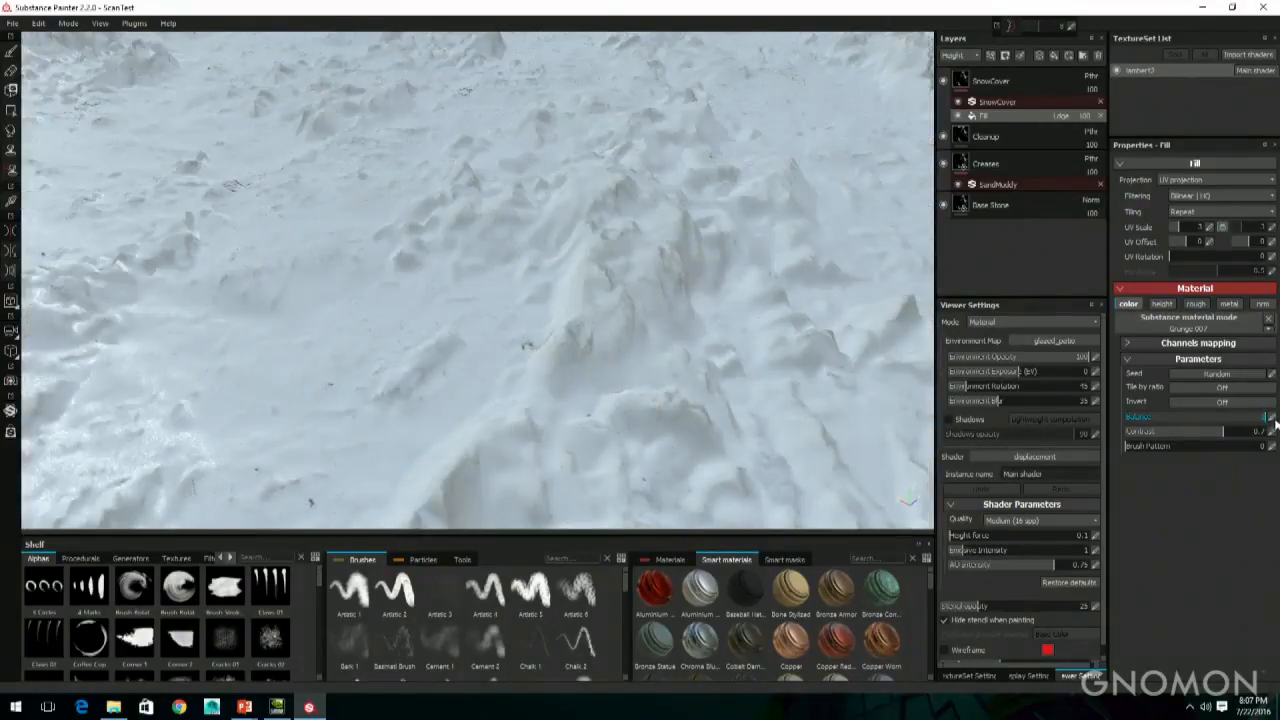
mouse_move(303, 357)
left_mouse_down("alt")
mouse_move(357, 366)
mouse_move(314, 334)
left_mouse_up("alt")
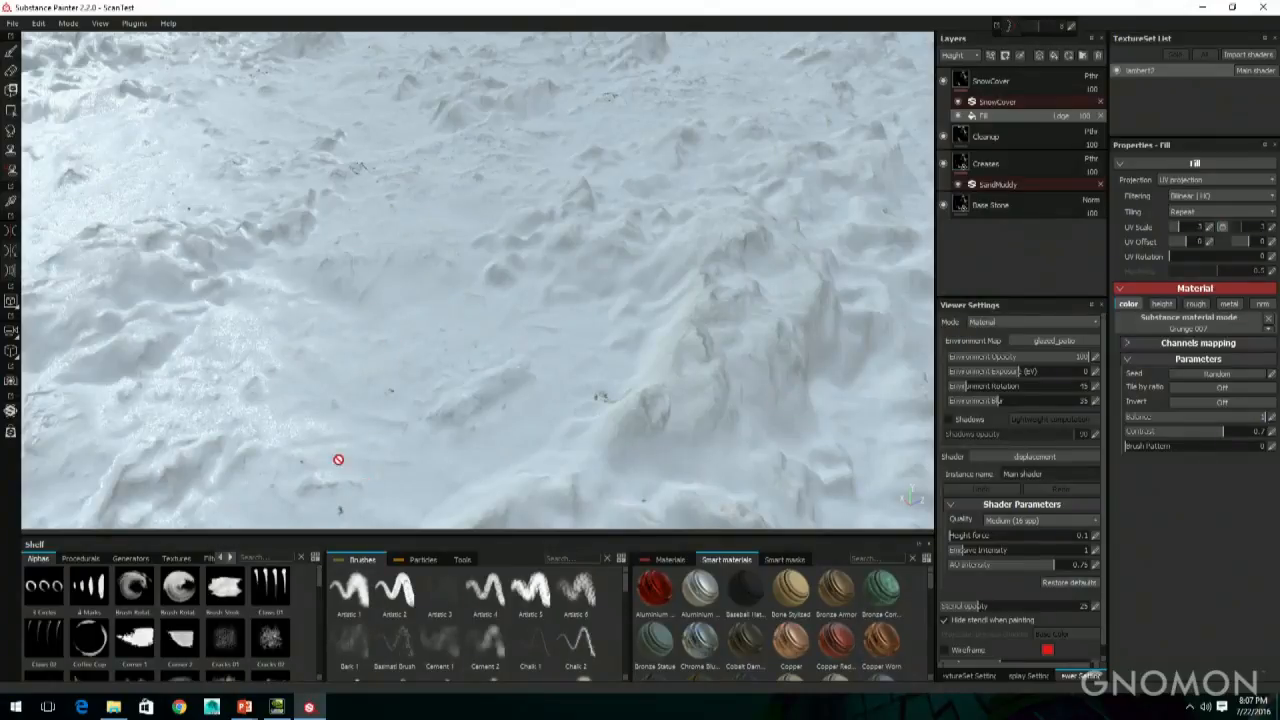
mouse_move(480, 417)
left_mouse_down("alt")
mouse_move(354, 374)
mouse_move(571, 403)
mouse_move(508, 358)
mouse_move(489, 429)
mouse_move(514, 380)
mouse_move(565, 407)
mouse_move(557, 380)
mouse_move(903, 291)
left_mouse_up("alt")
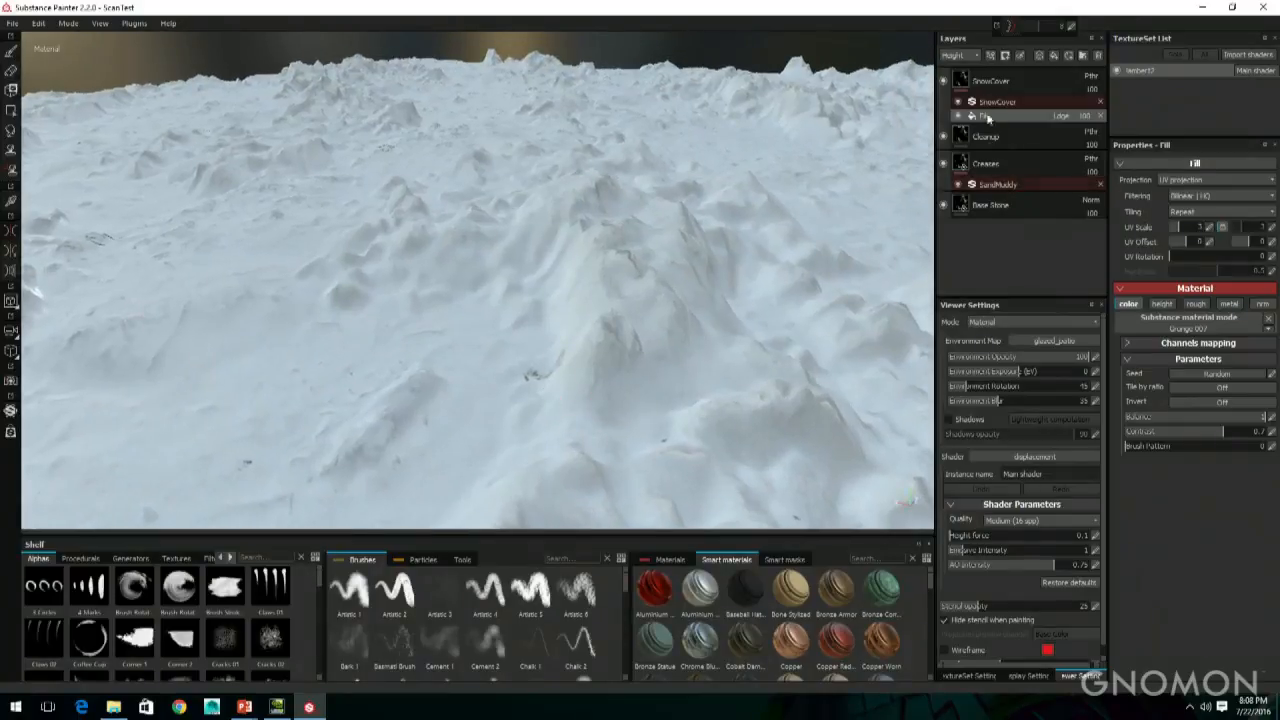
Step: Raise the SnowCover filter's Buildup for thicker snow, then return to the fill mask settings
left_click(997, 103)
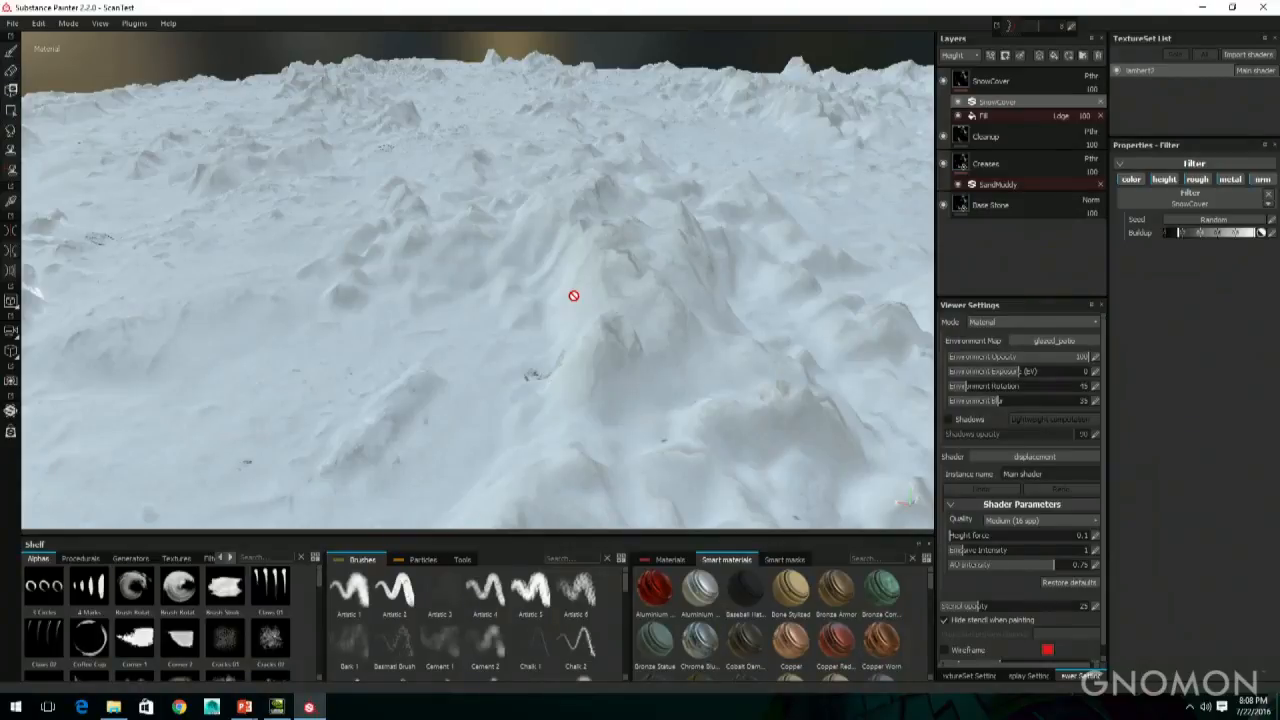
left_click_drag(1178, 233, 1272, 232)
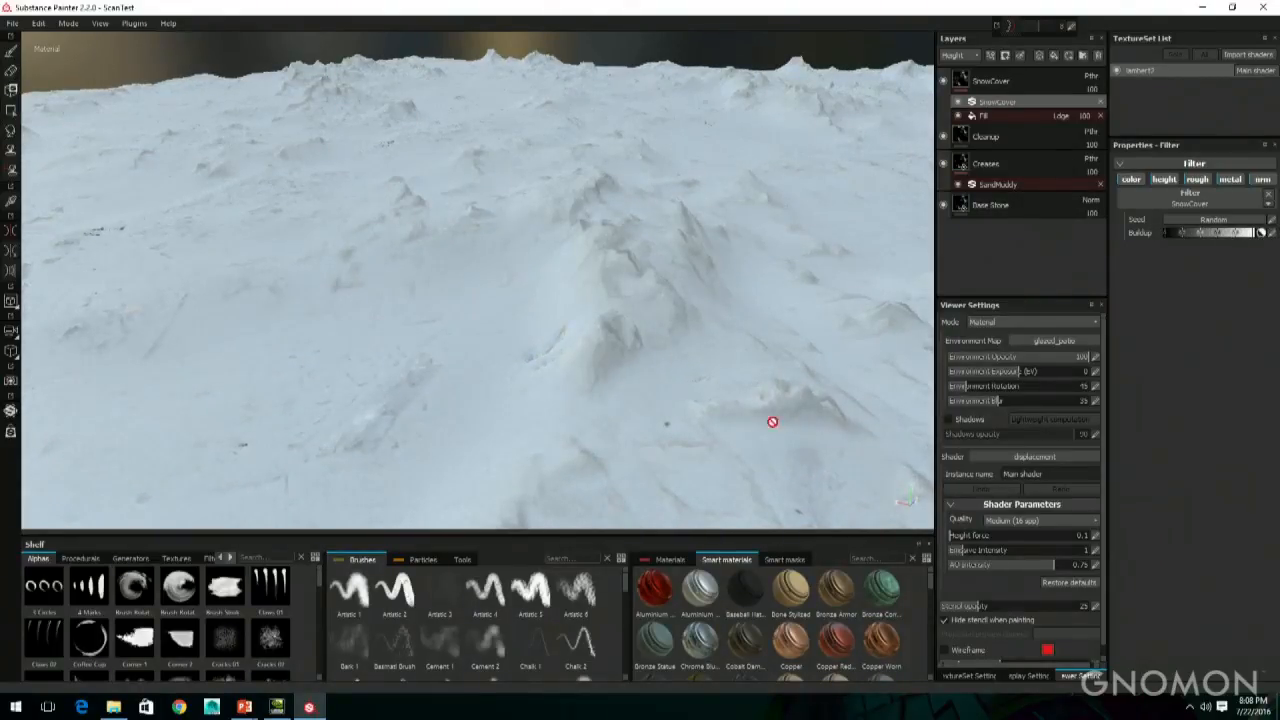
mouse_move(772, 421)
left_mouse_down("alt")
mouse_move(700, 409)
mouse_move(871, 403)
mouse_move(780, 409)
mouse_move(686, 358)
left_mouse_up("alt")
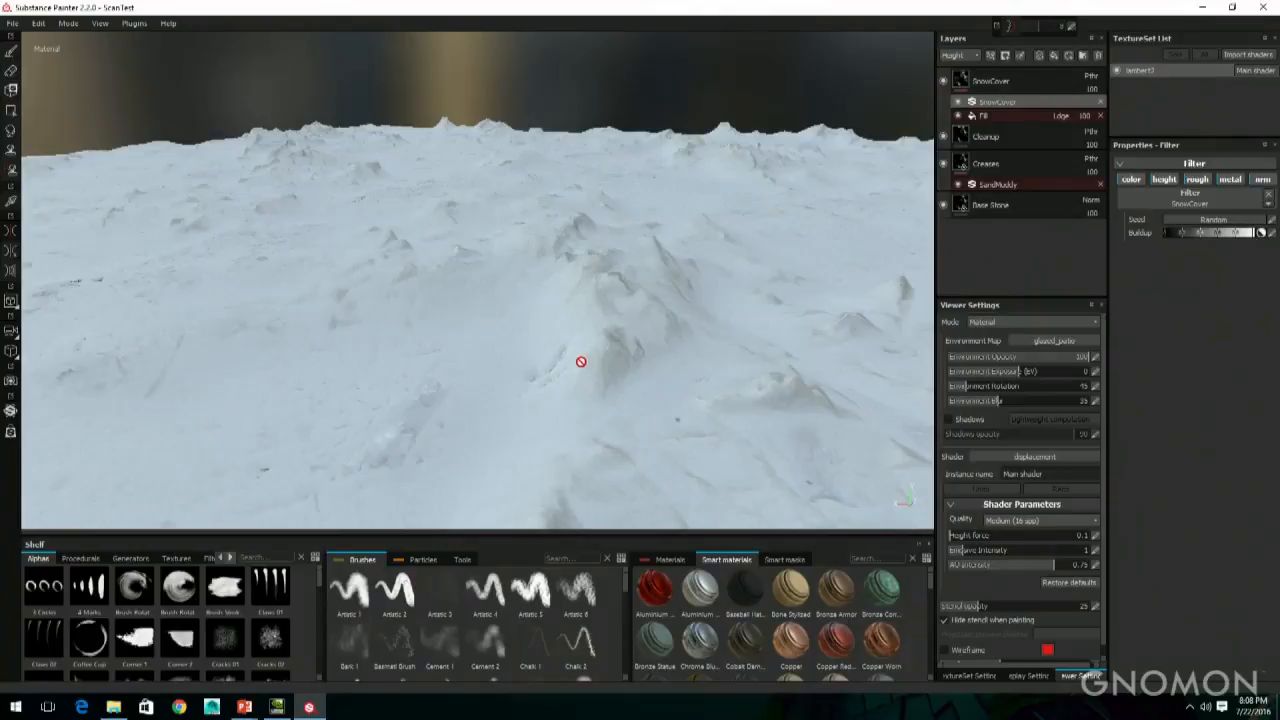
left_click(993, 117)
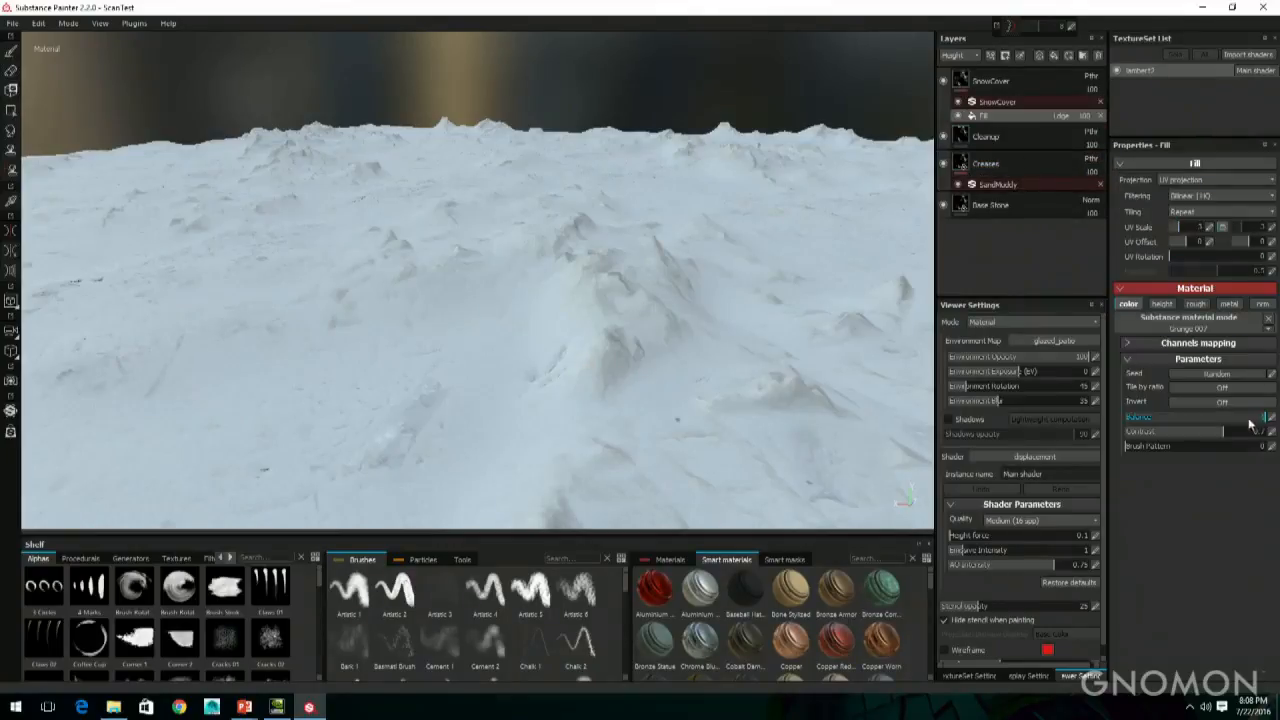
Step: Lower the snow fill's Balance to 0 so the rocky, muddy terrain is bare of snow
mouse_move(1249, 424)
left_mouse_down()
mouse_move(1163, 434)
mouse_move(1248, 432)
mouse_move(1166, 426)
mouse_move(1197, 426)
left_mouse_up()
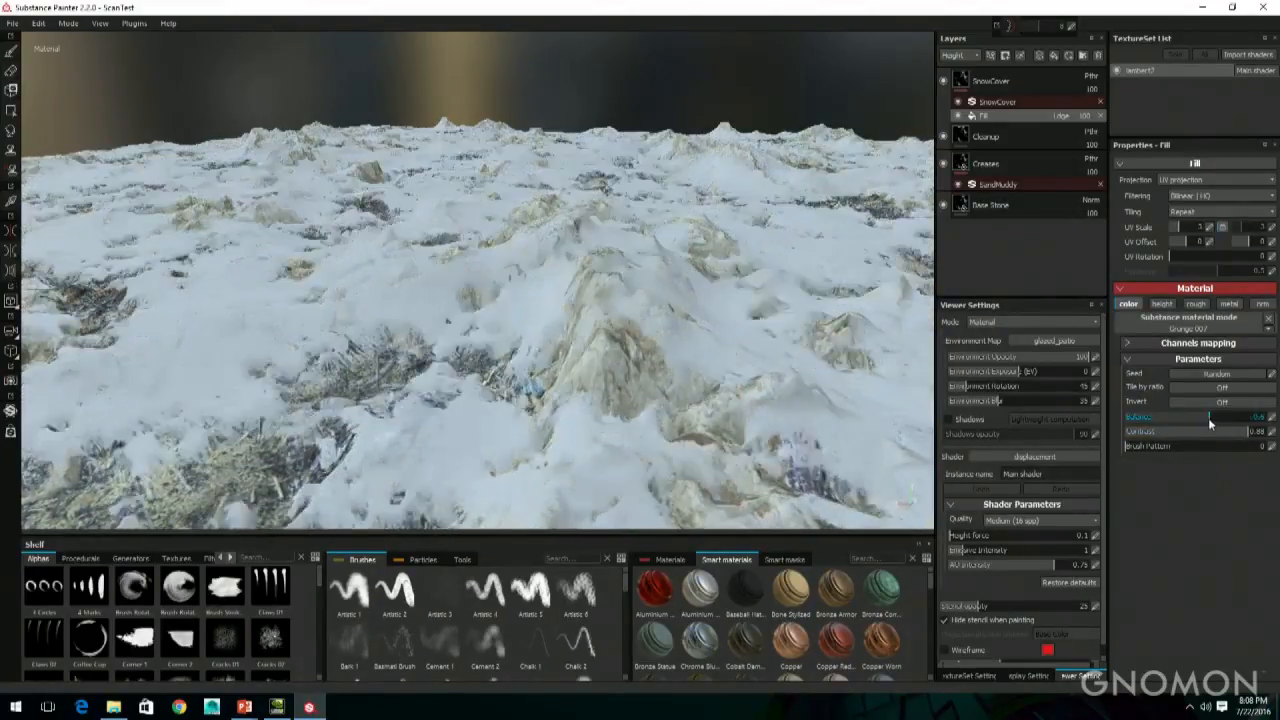
mouse_move(1210, 424)
left_mouse_down()
mouse_move(1191, 427)
mouse_move(1202, 424)
left_mouse_up()
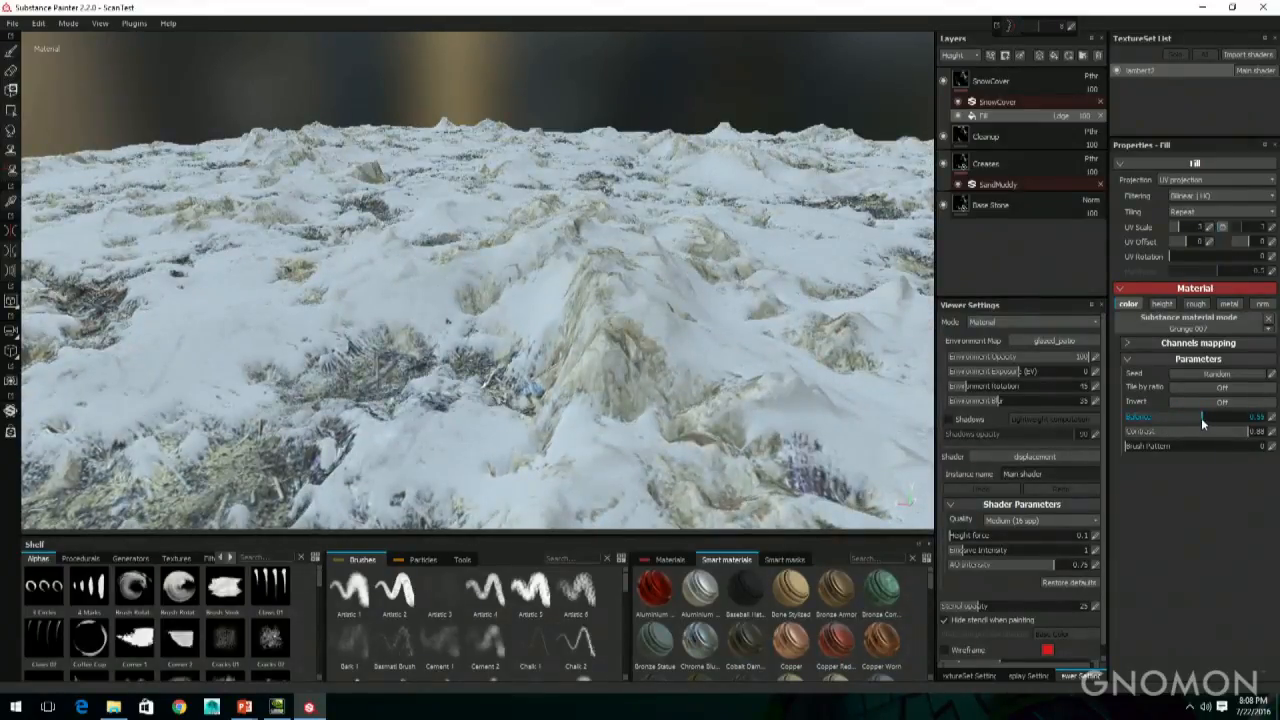
left_click_drag(1201, 418, 1168, 420)
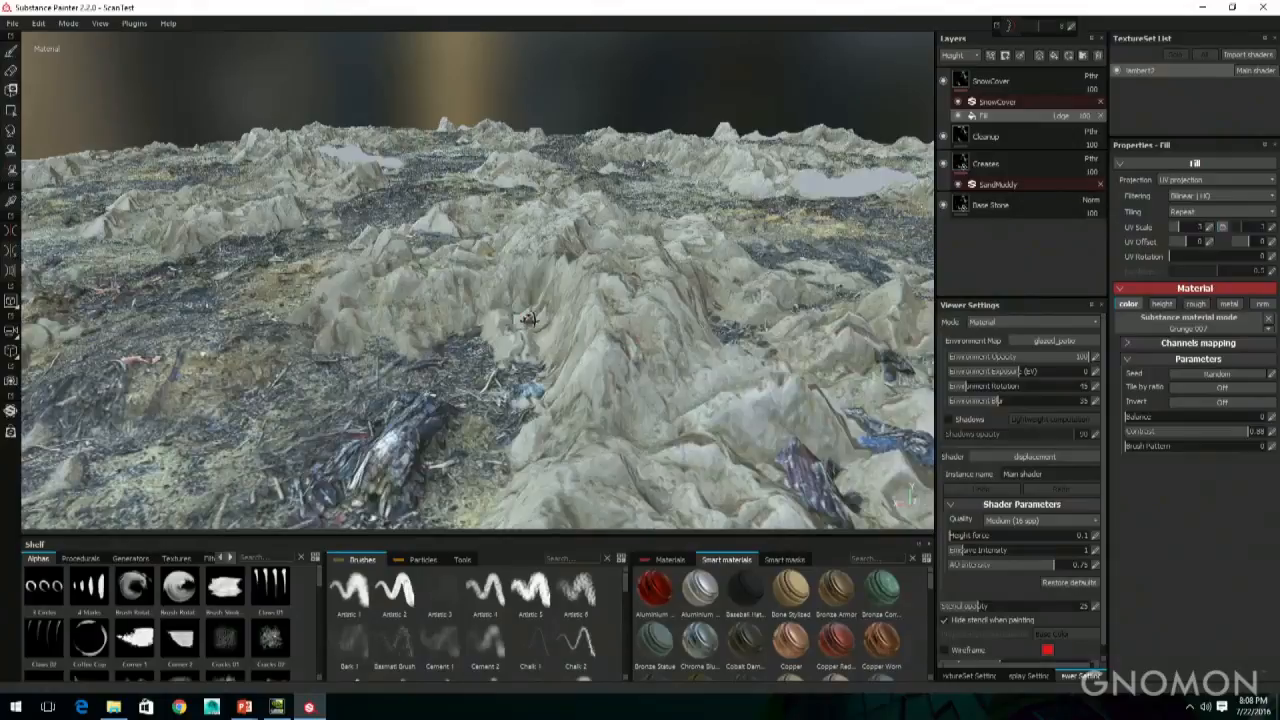
left_click_drag(528, 319, 572, 344, "alt")
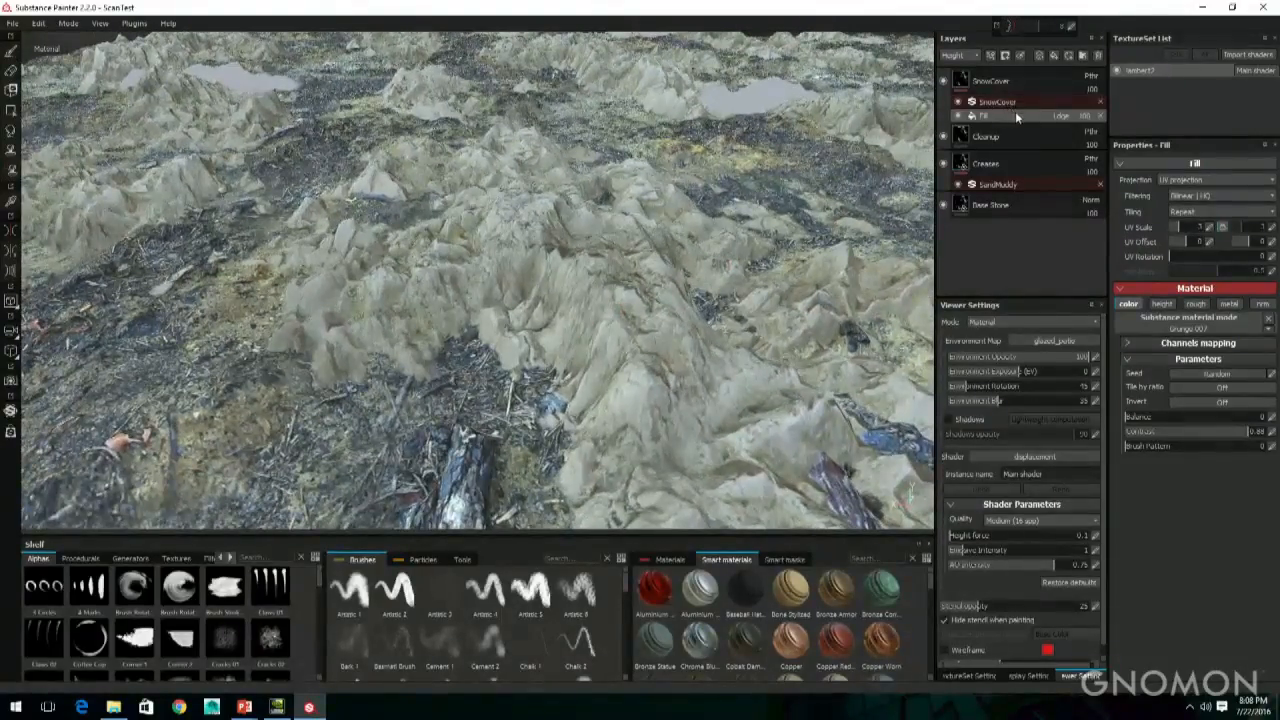
left_click(992, 56)
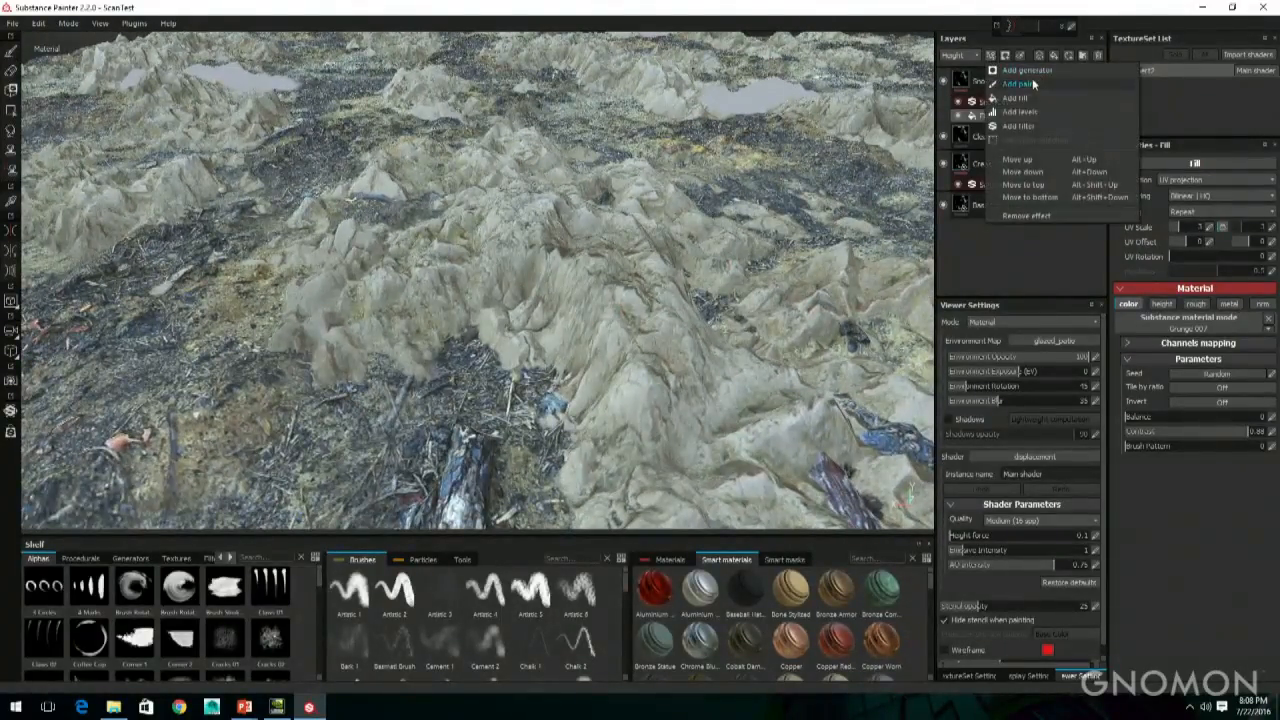
Step: Add a Paint effect to the SnowCover layer and move it below the SnowCover filter
left_click(1028, 83)
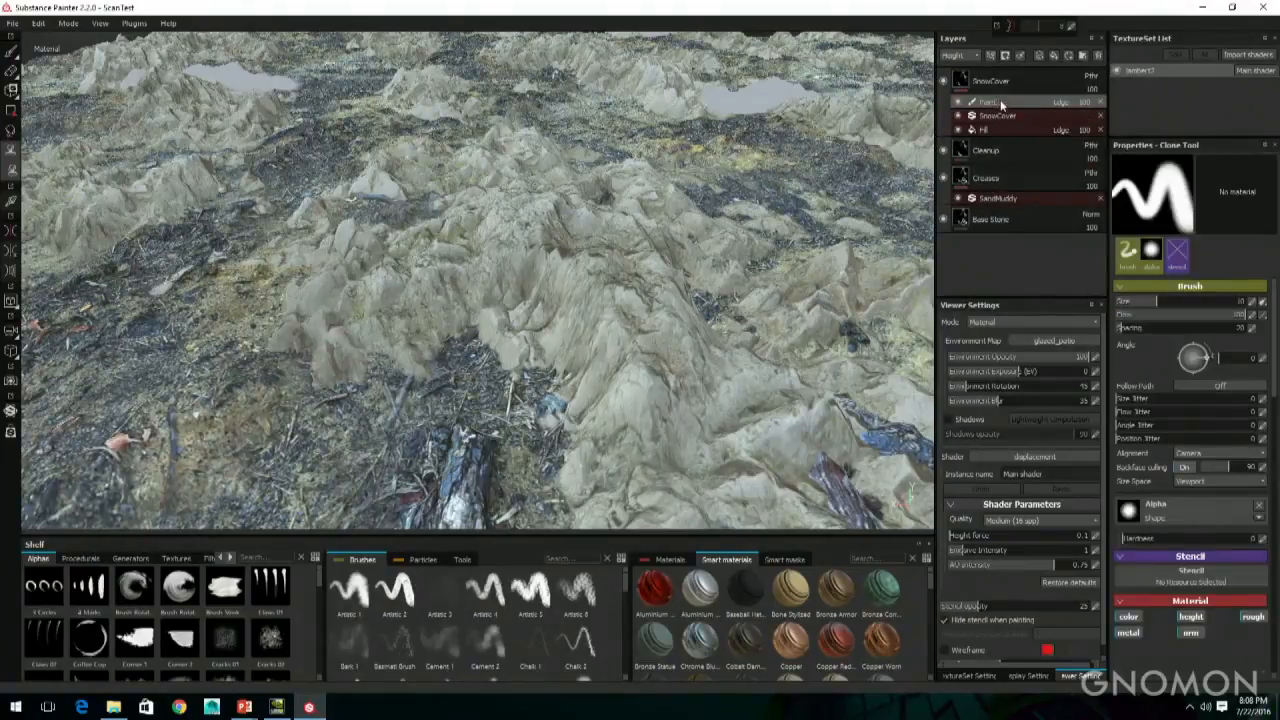
right_click(1010, 106)
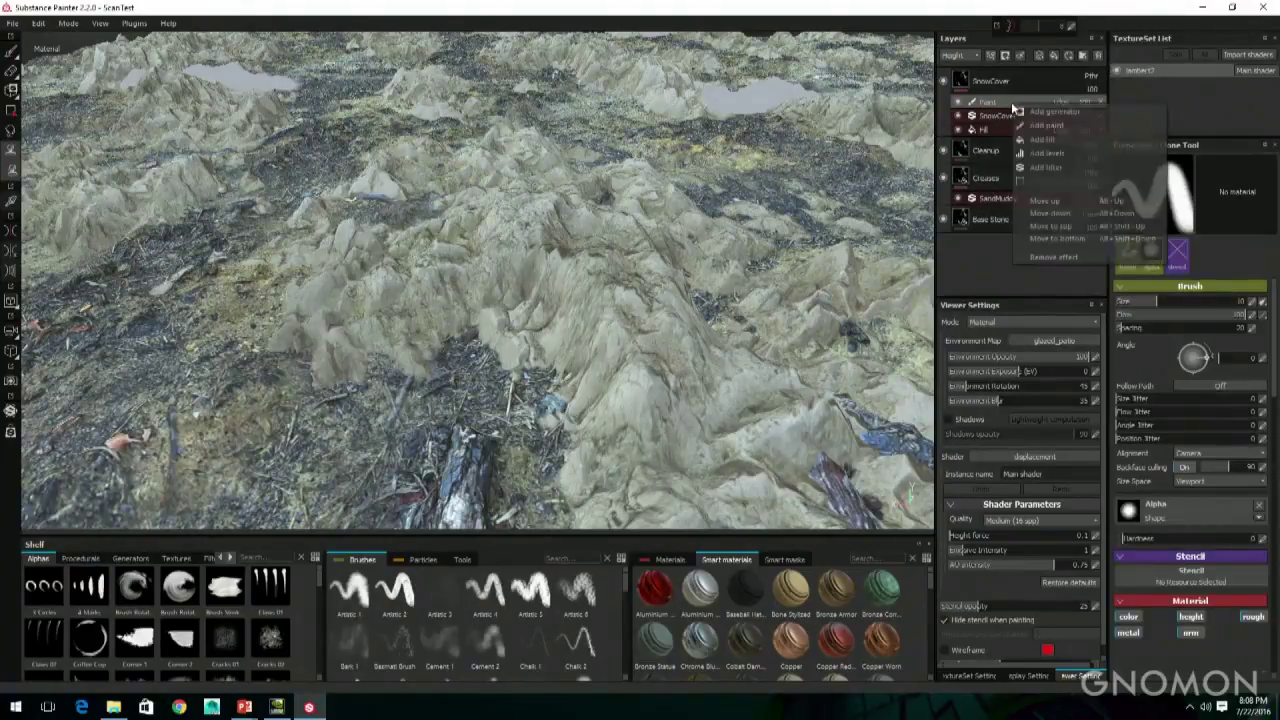
left_click(1050, 214)
left_click_drag(466, 429, 605, 365, "alt")
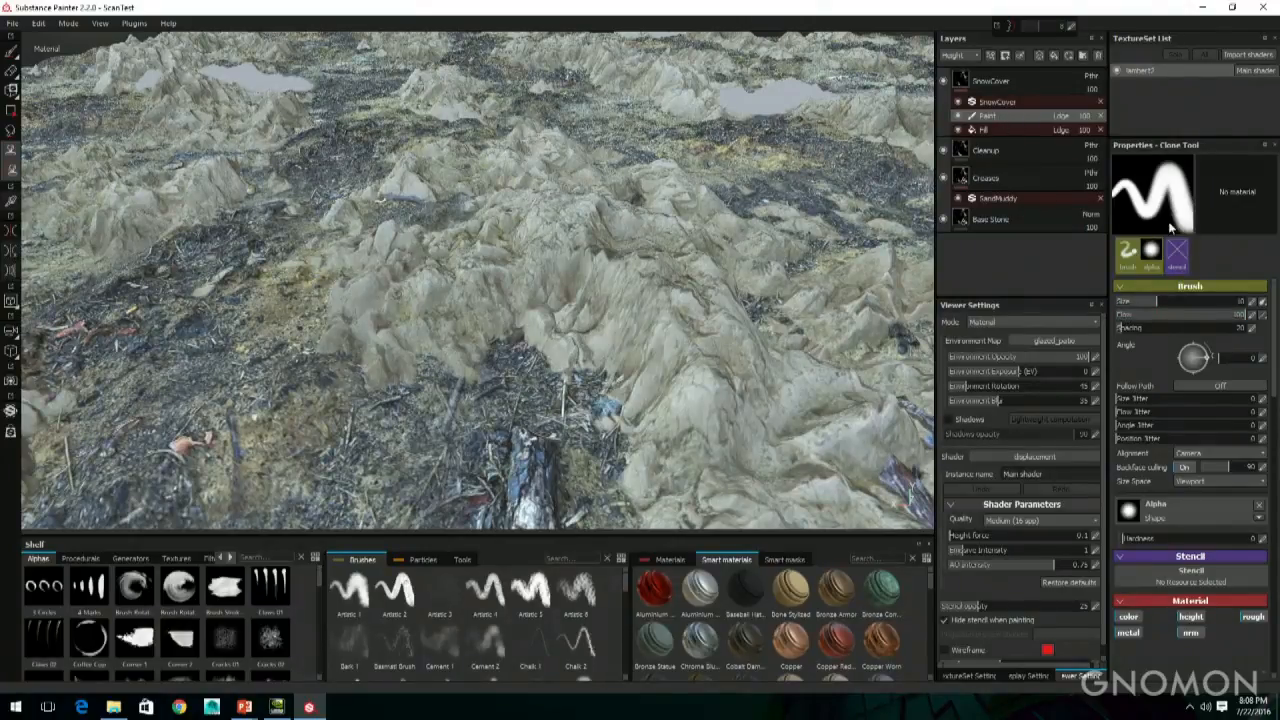
Step: Hand-paint white snow strokes over the rocky ridge with the Paint effect selected
left_click(12, 50)
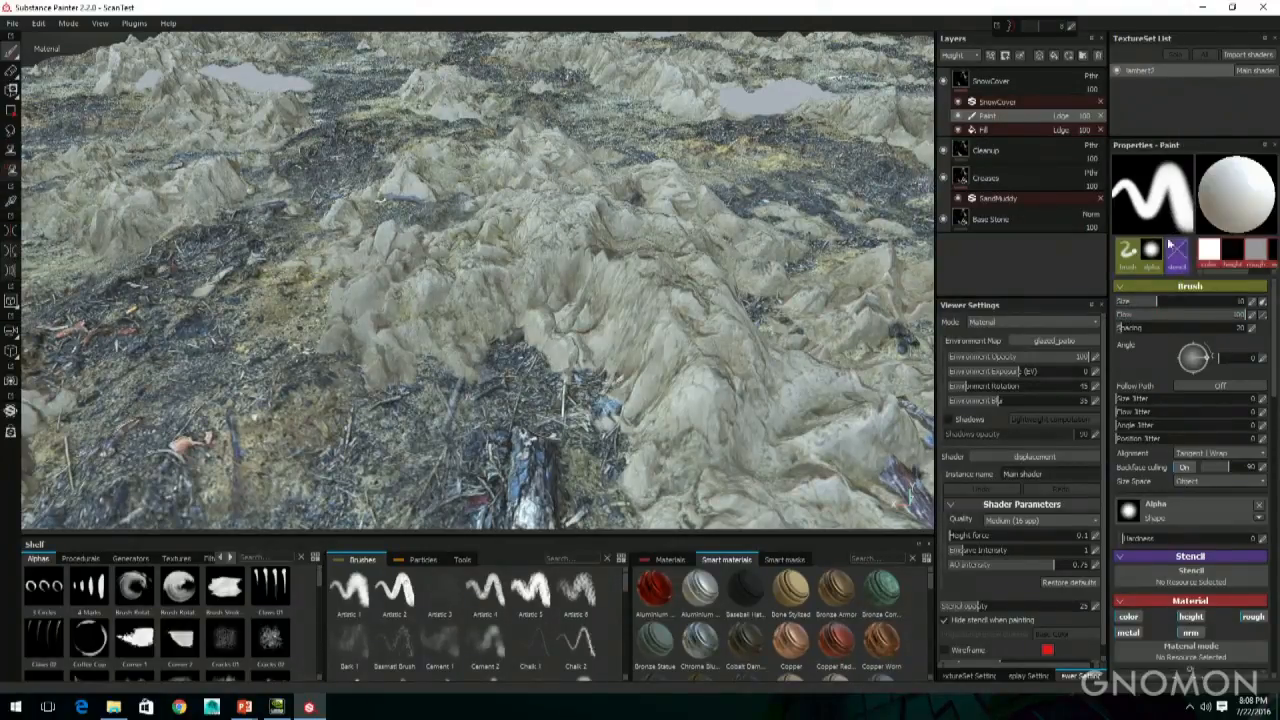
left_click_drag(590, 415, 642, 375)
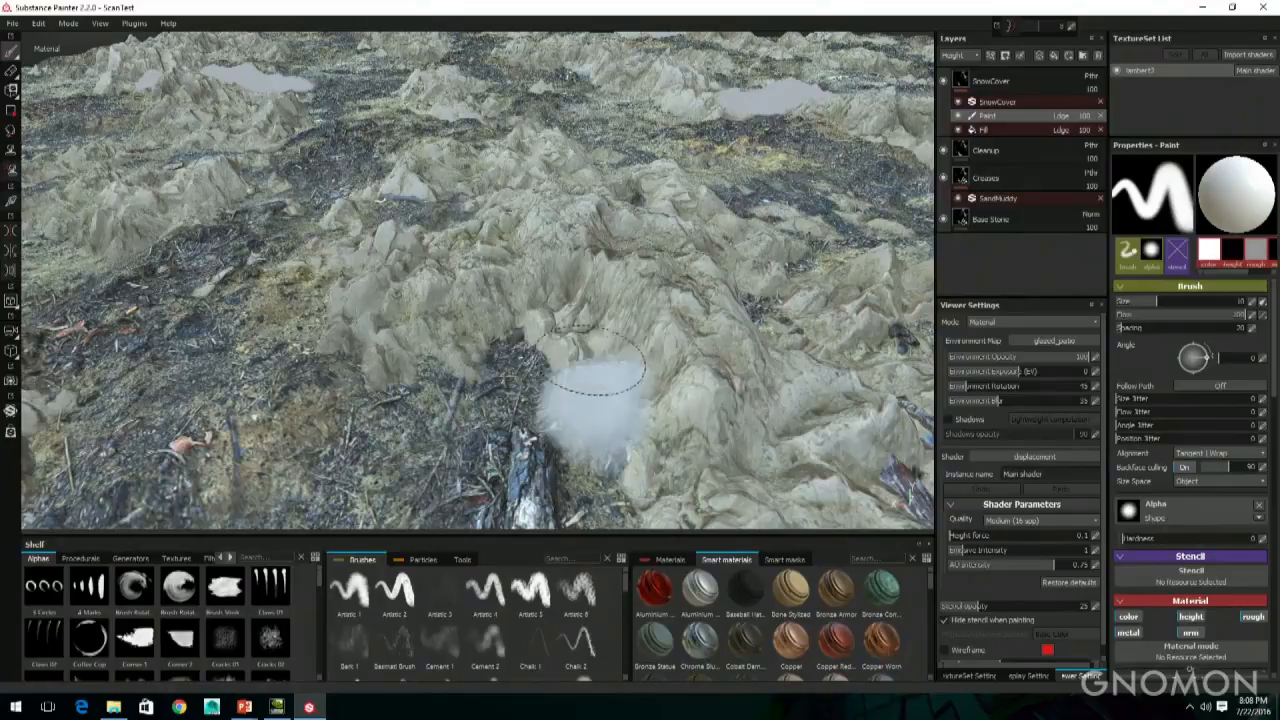
mouse_move(575, 282)
left_mouse_down()
mouse_move(450, 380)
mouse_move(533, 323)
mouse_move(527, 363)
mouse_move(471, 200)
mouse_move(474, 341)
mouse_move(586, 386)
mouse_move(620, 340)
mouse_move(490, 295)
mouse_move(694, 409)
mouse_move(540, 365)
mouse_move(583, 370)
left_mouse_up()
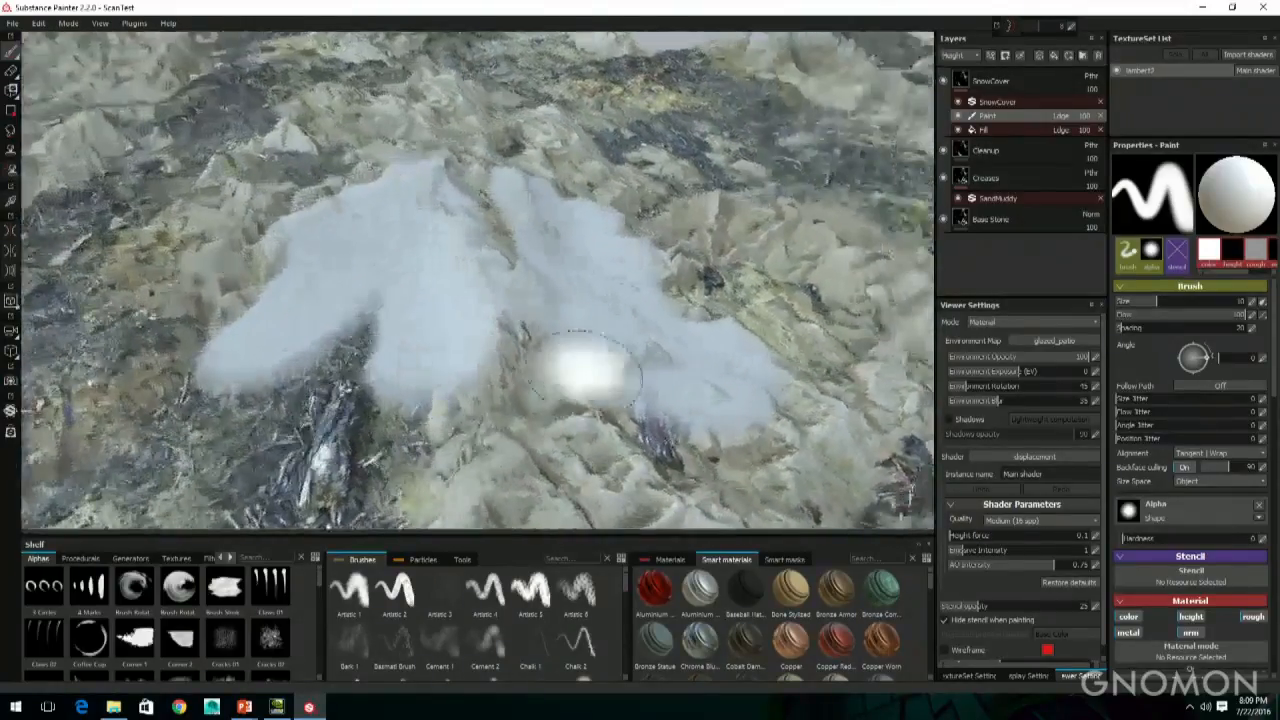